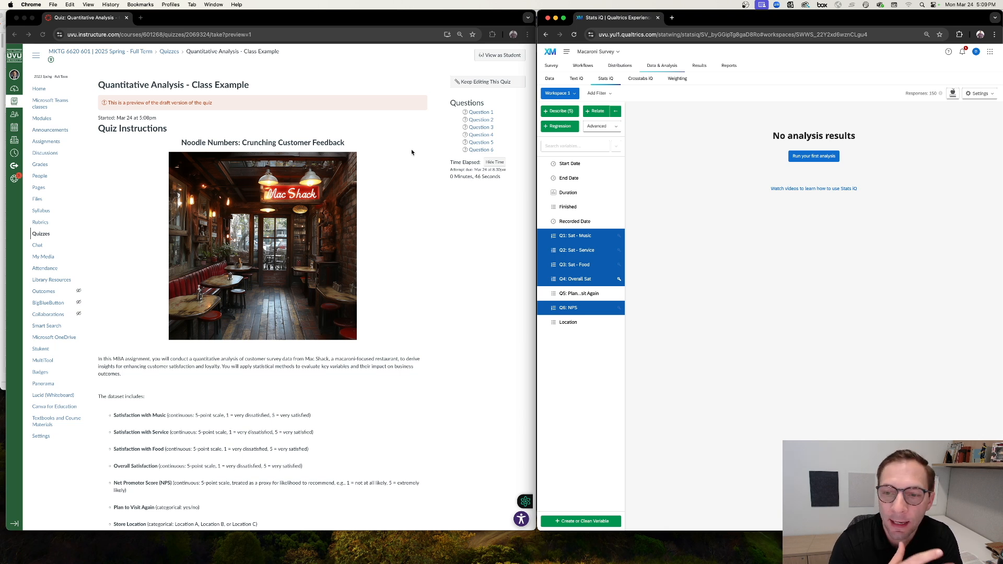
Deselect the variables Q1: Sat - Music, Q2: Sat - Service, Q3: Sat - Food and Q4: Overall Sat in Stats iQ.
click(601, 236)
click(600, 252)
click(602, 267)
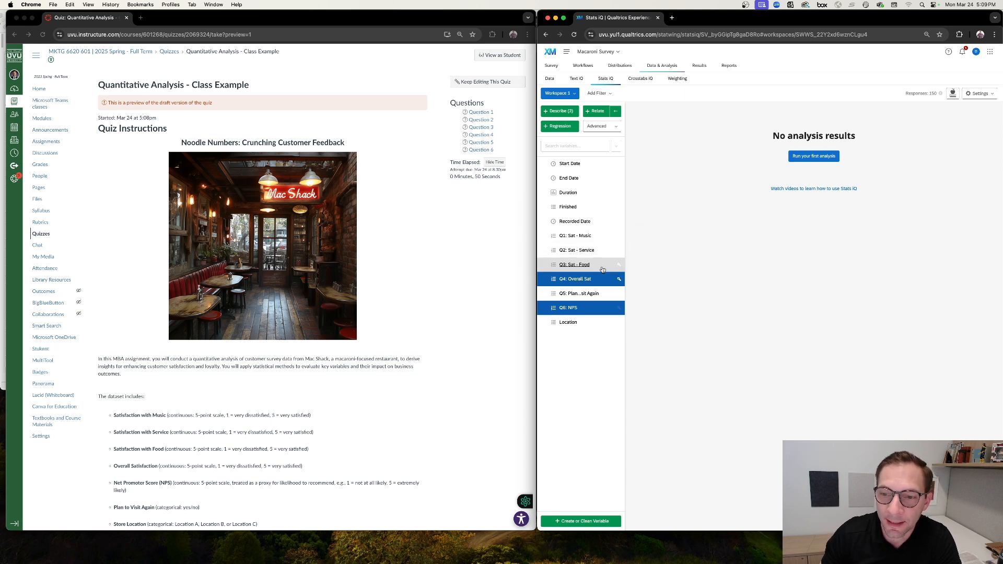
click(606, 281)
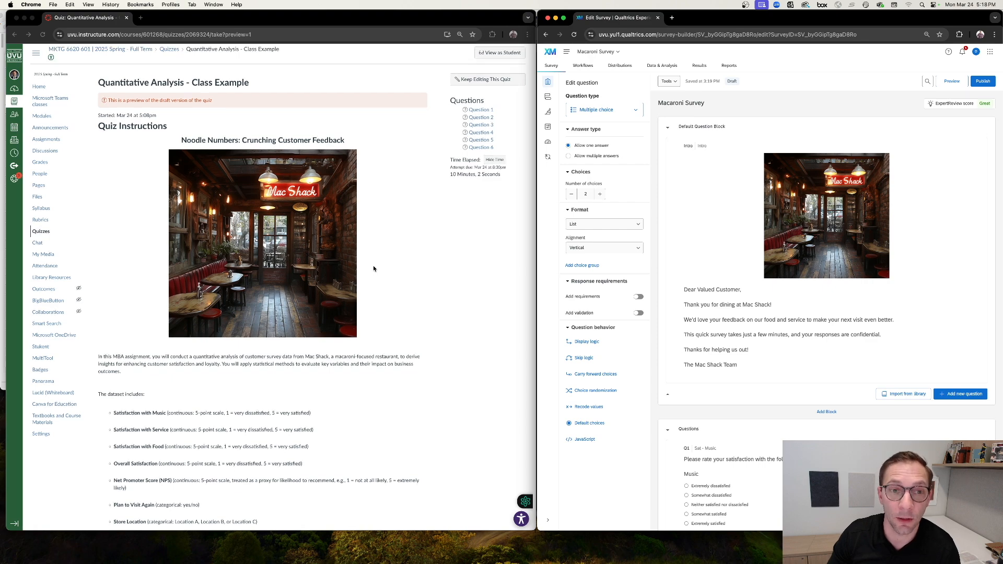
Review the quiz instructions, including the dataset variables, the statistical techniques and the first questions.
scroll(373, 269, down, 5)
scroll(374, 269, up, 3)
scroll(374, 269, up, 2)
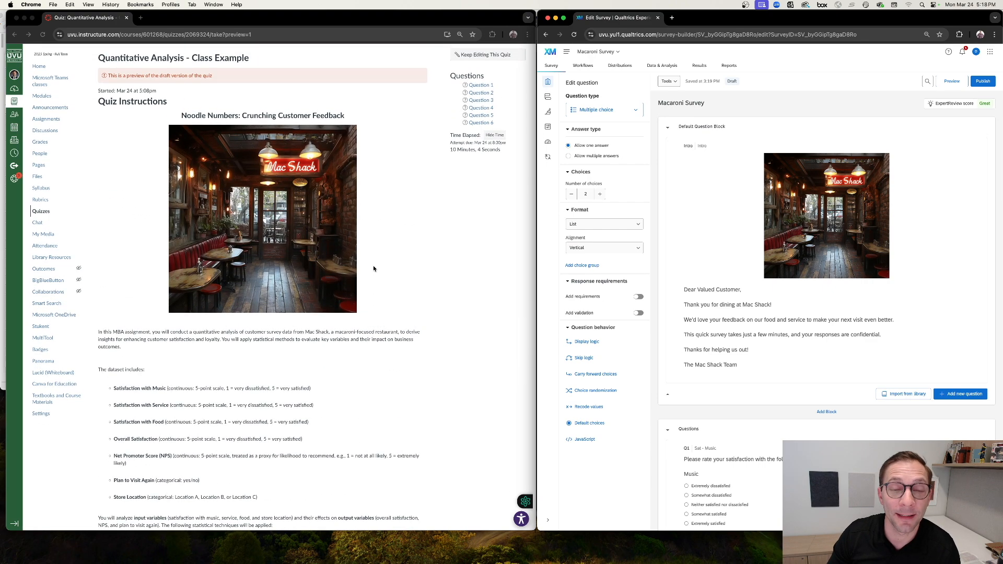
scroll(373, 268, down, 8)
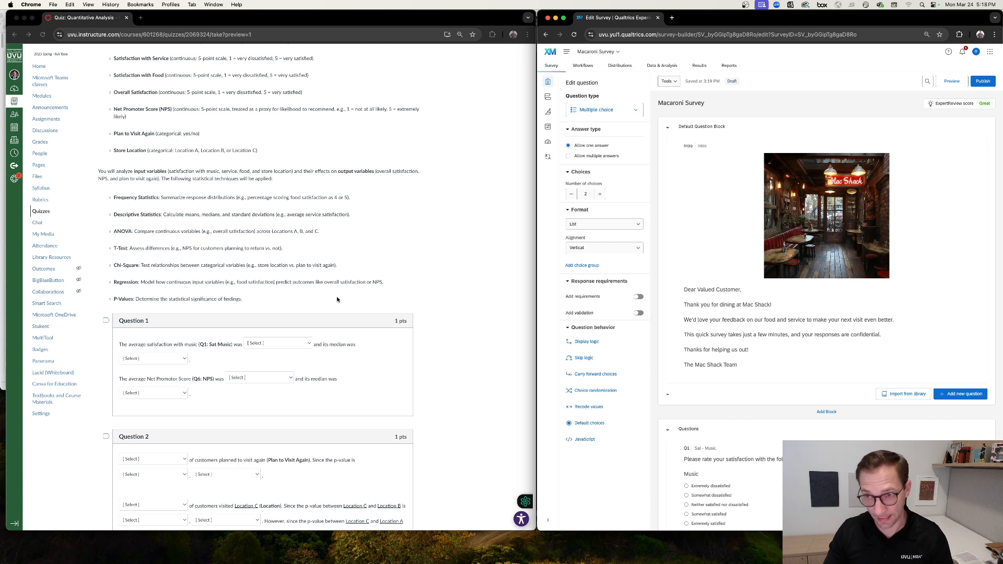
scroll(340, 199, up, 10)
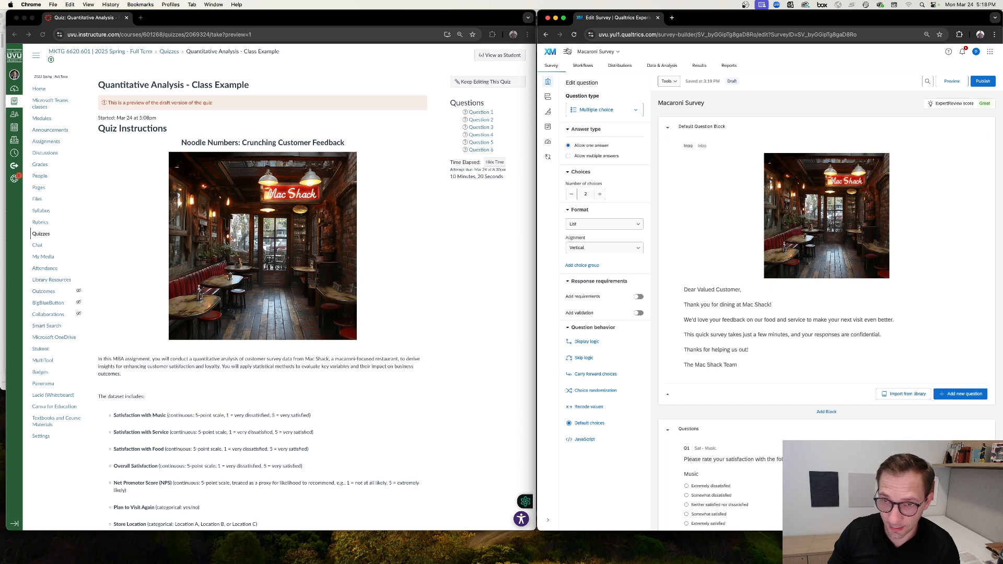
Duplicate the survey's browser tab and start a new survey project from scratch in the copy.
right_click(615, 21)
click(668, 72)
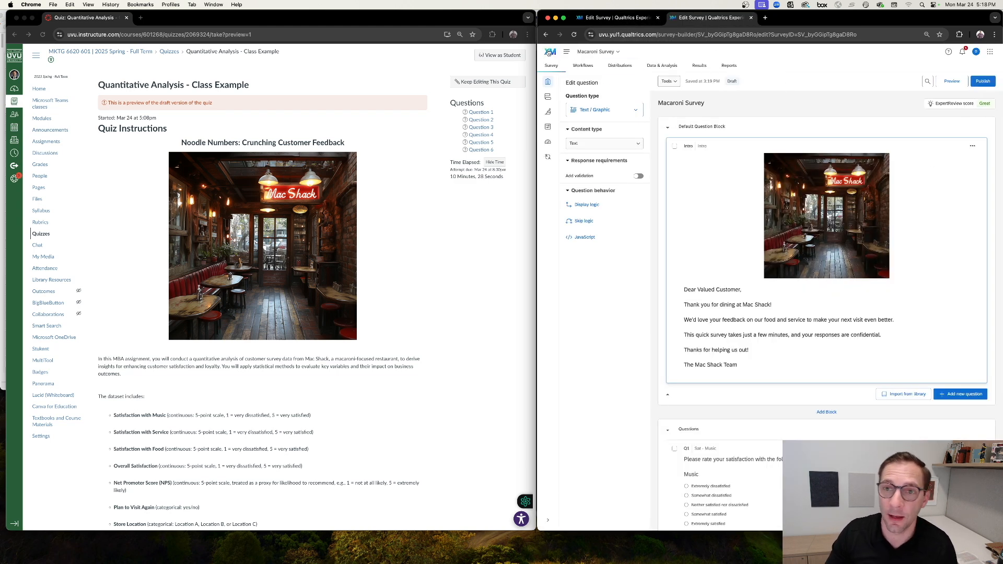
click(555, 53)
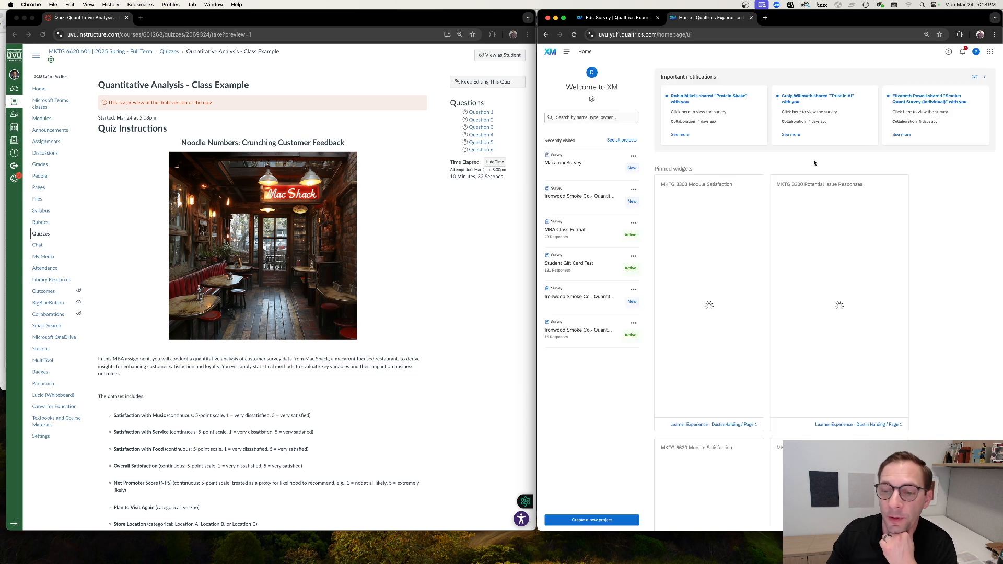
click(591, 520)
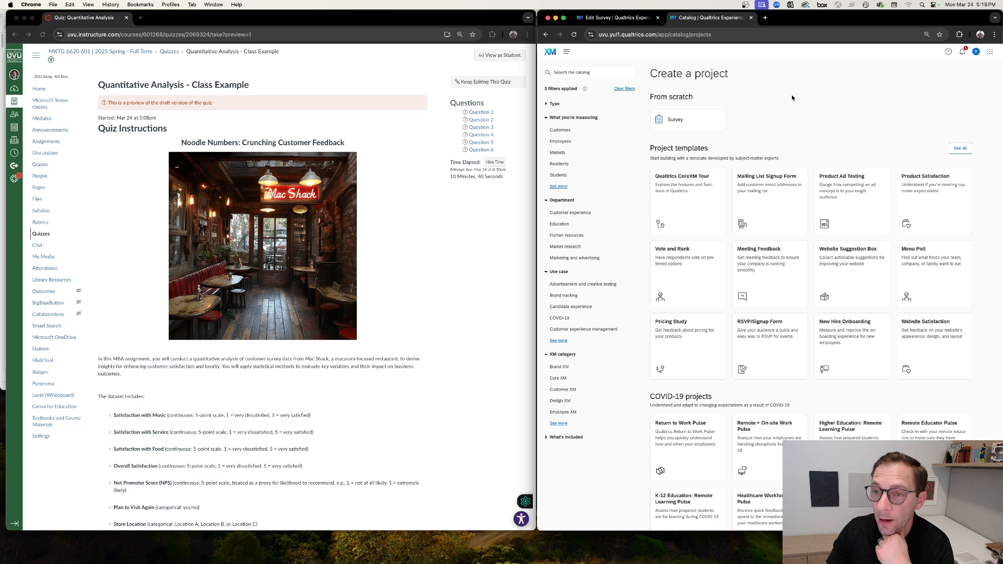
click(684, 124)
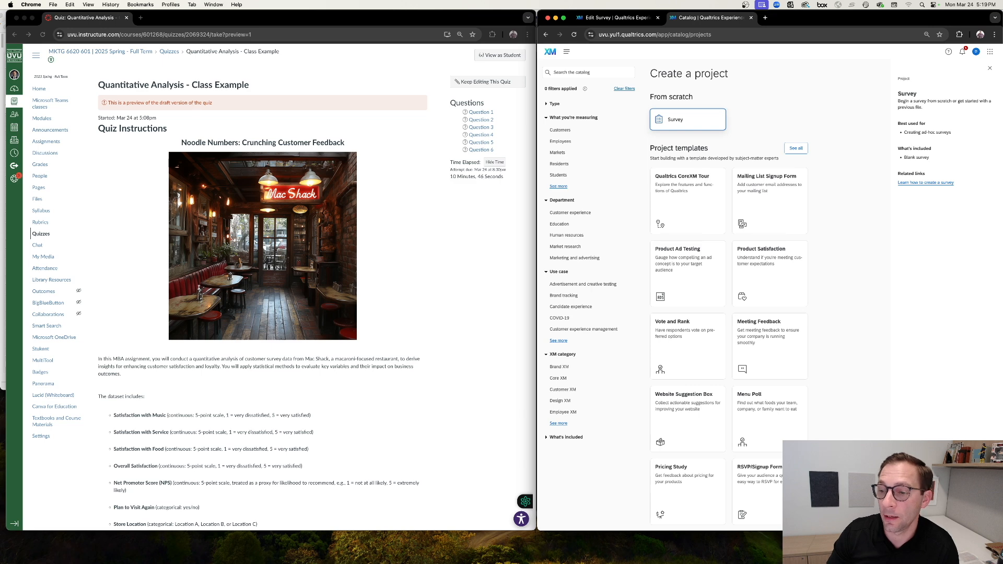
click(947, 518)
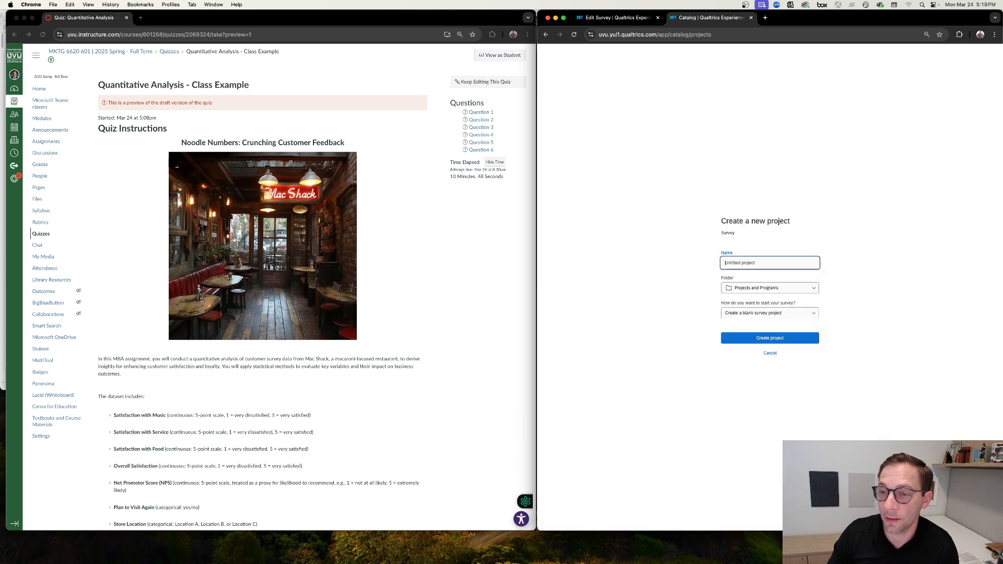
Name the new project with placeholder text, set it to import a QSF file and browse for one, then cancel and close the duplicate tab.
text(ekgewolughefqw)
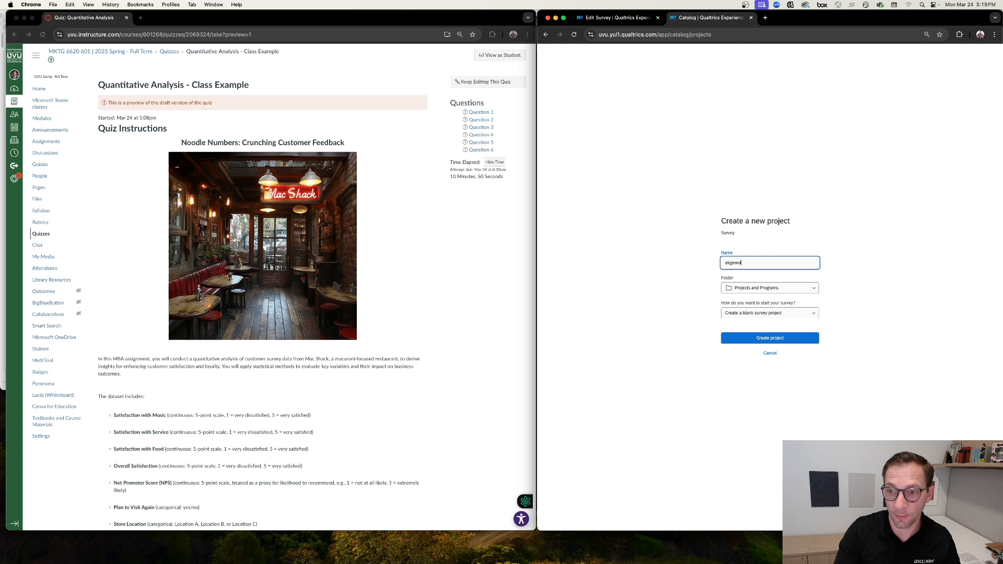
click(751, 313)
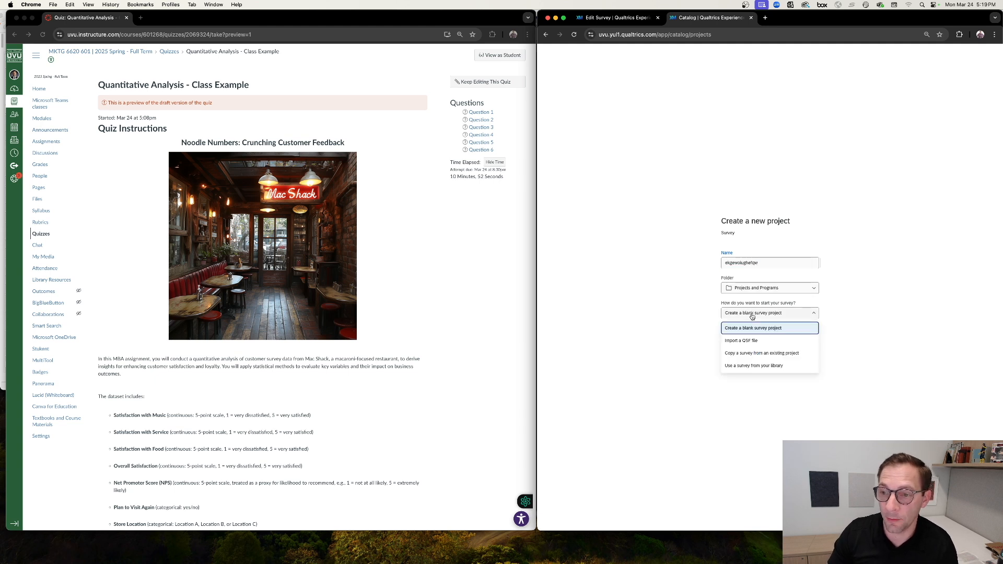
click(753, 340)
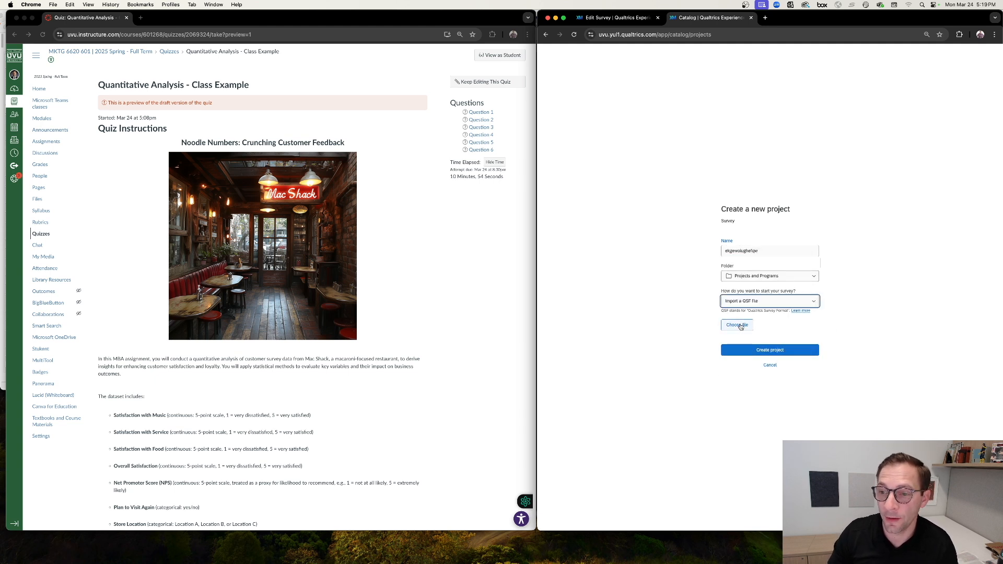
click(741, 326)
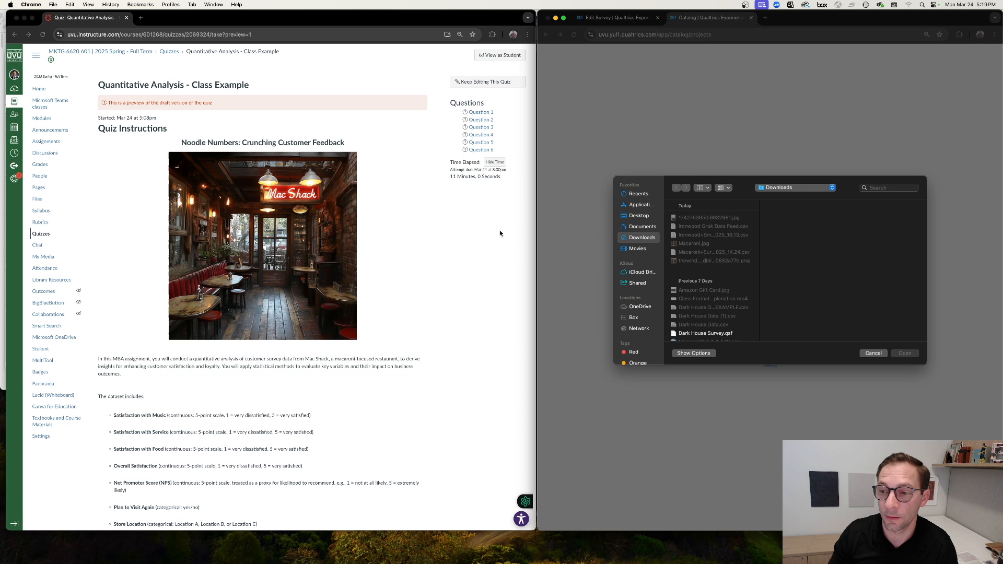
click(872, 353)
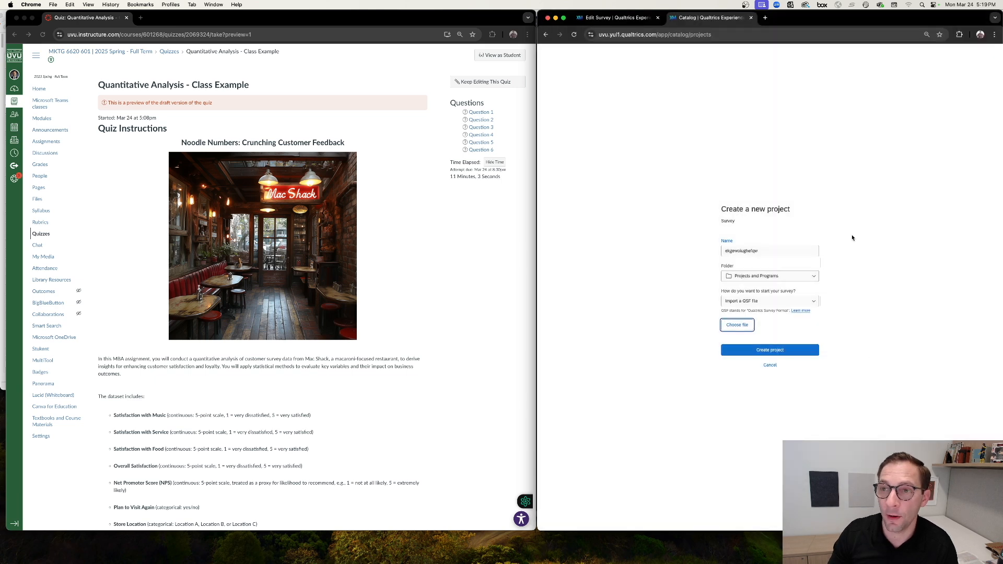
click(751, 17)
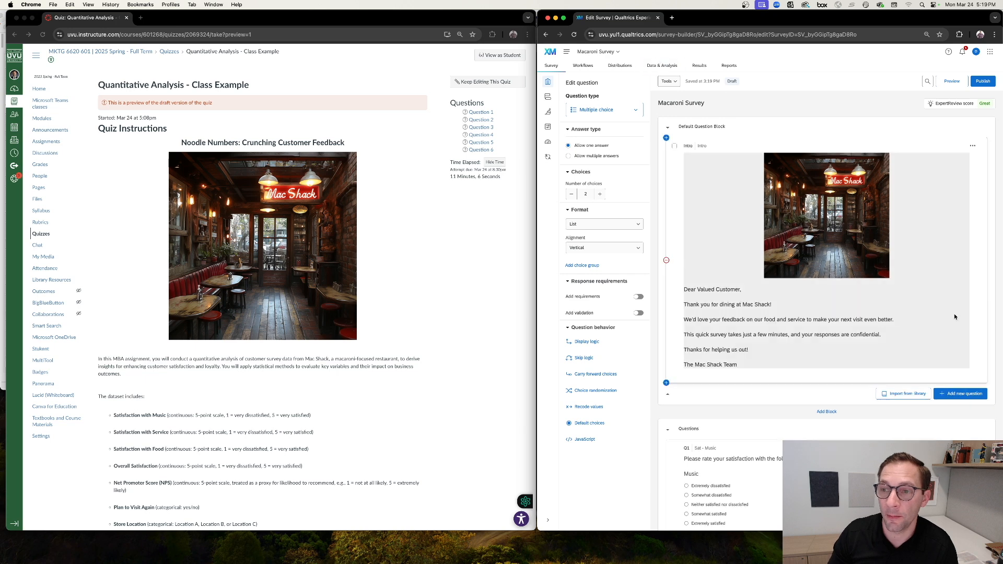
Open the Macaroni Survey's response data table and start importing data by choosing a CSV/TSV file.
scroll(827, 353, down, 1)
scroll(828, 351, down, 5)
scroll(828, 351, up, 6)
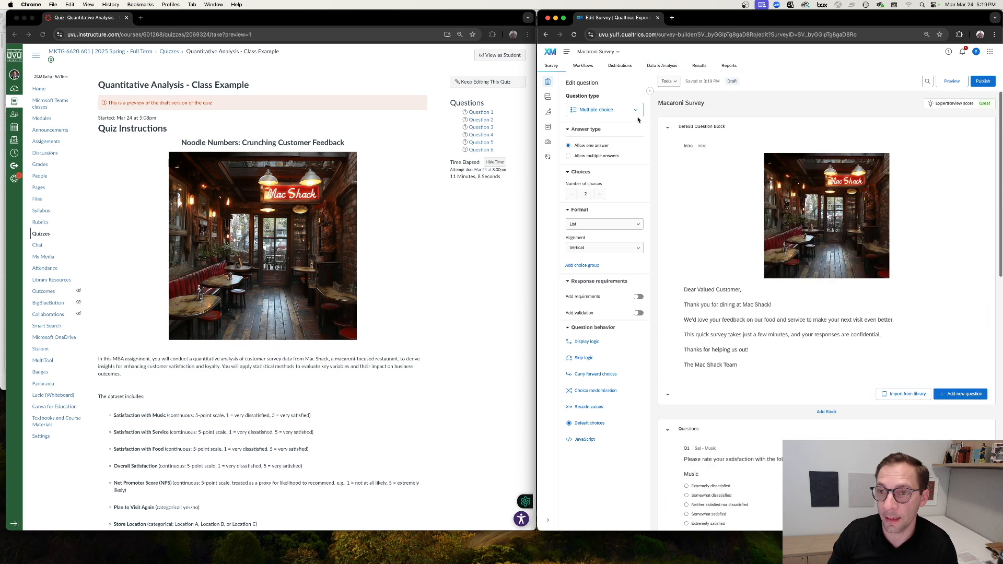
click(663, 66)
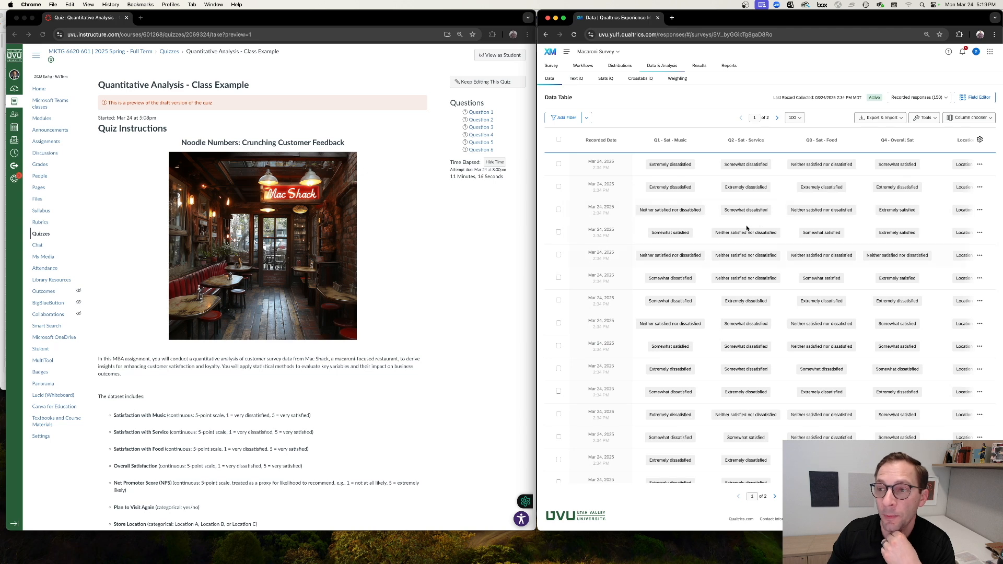
click(893, 118)
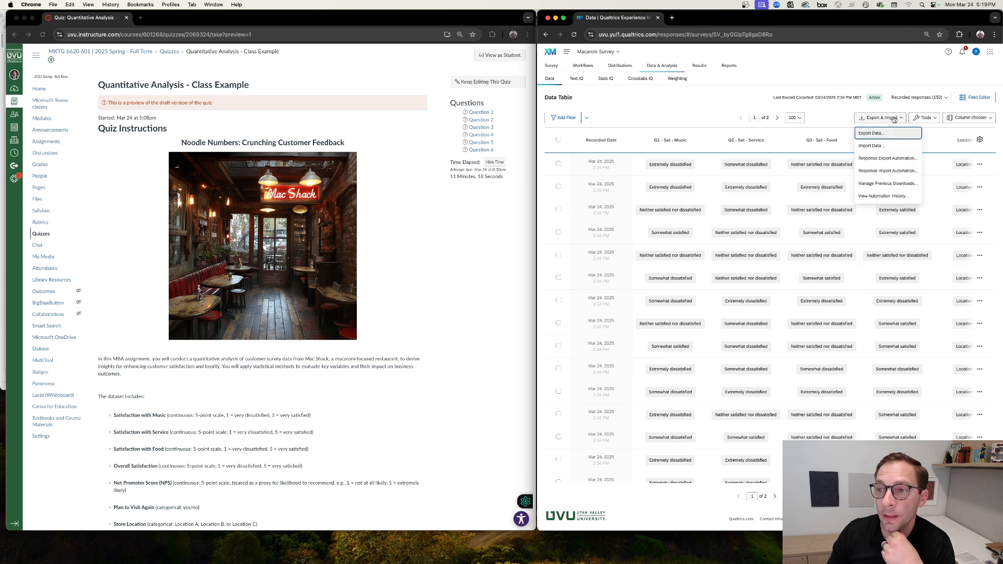
click(887, 148)
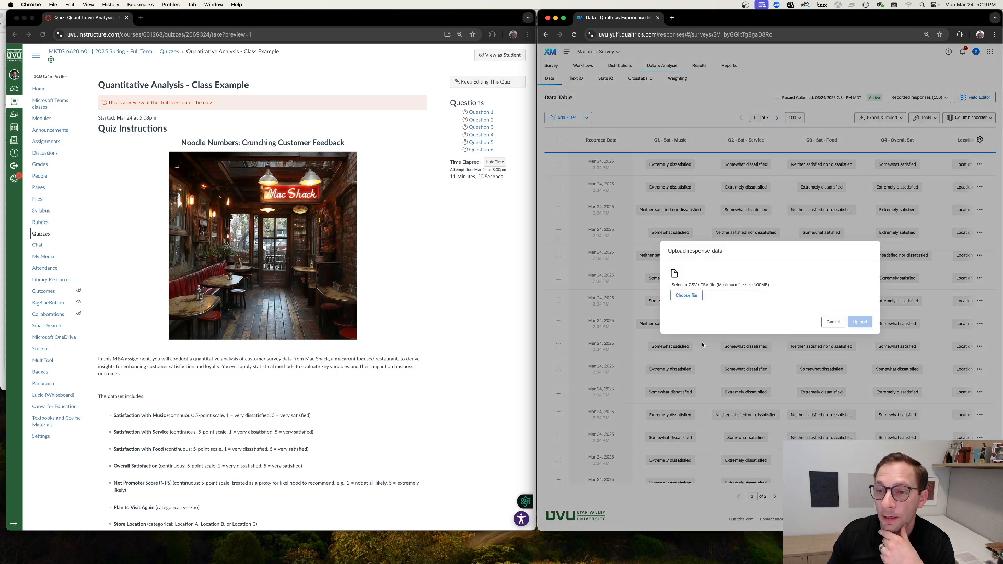
click(686, 295)
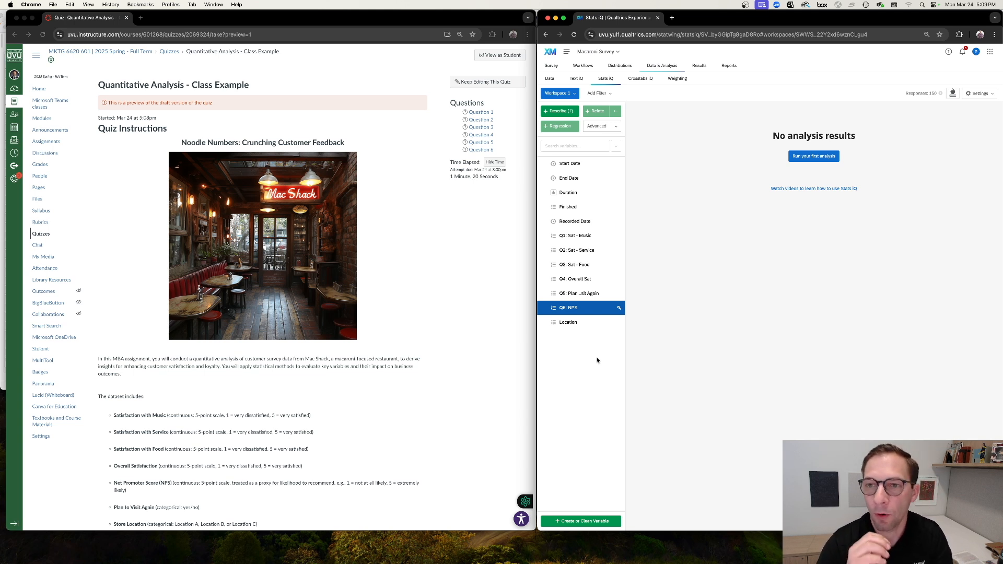
Open the Macaroni Survey in the survey builder and review its intro message and questions Q1 to Q6.
click(555, 69)
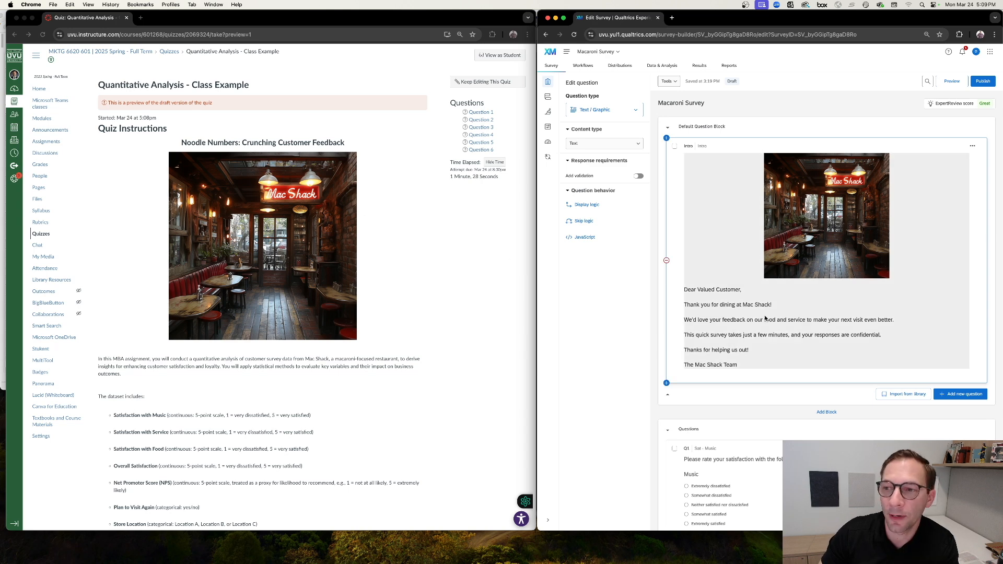
scroll(768, 319, down, 1)
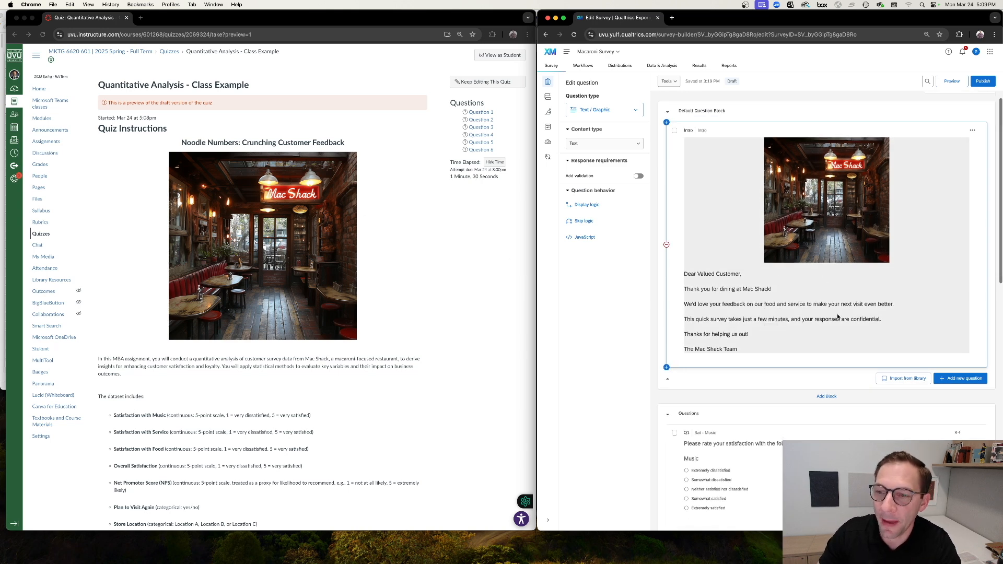
scroll(803, 327, down, 5)
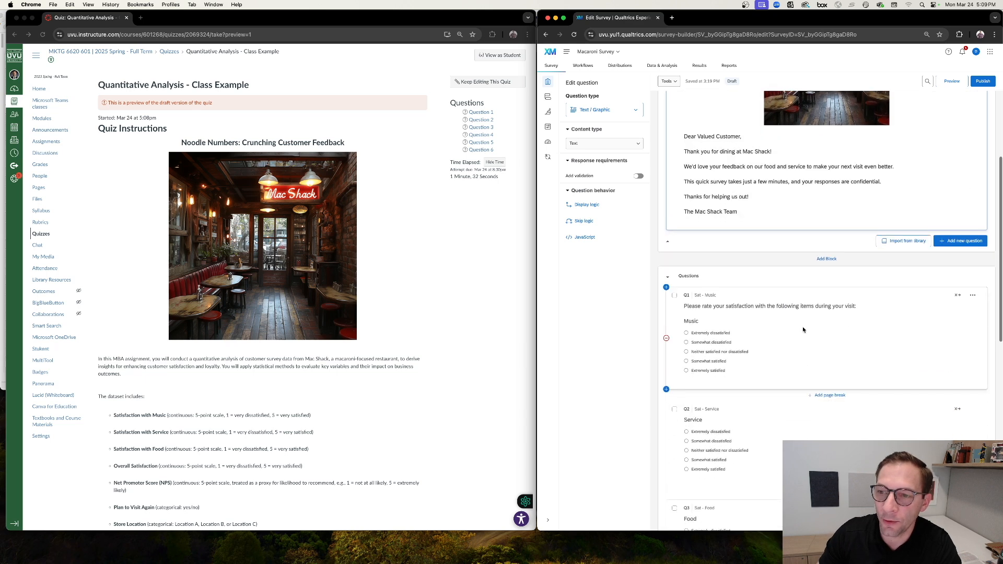
scroll(857, 225, down, 7)
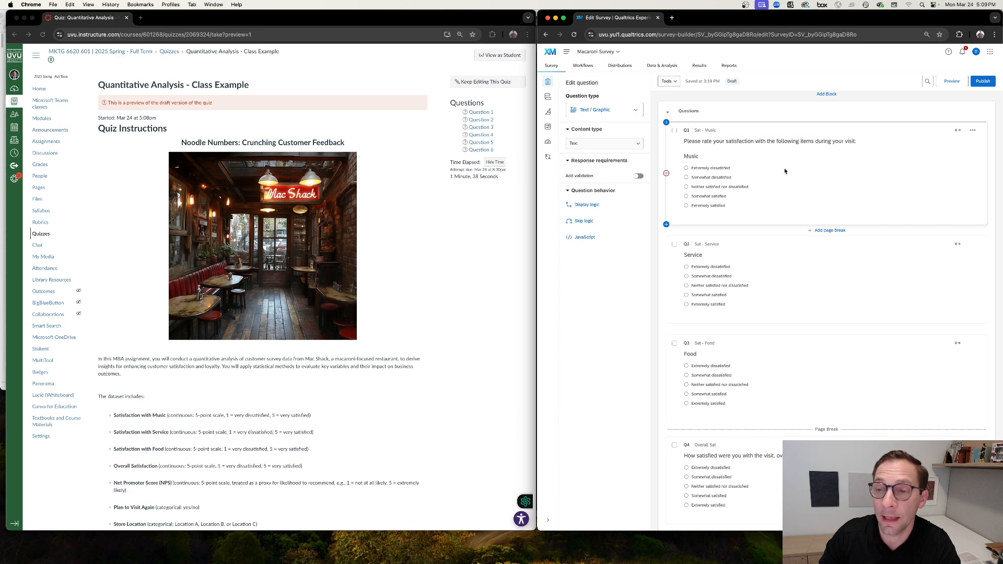
scroll(792, 188, down, 5)
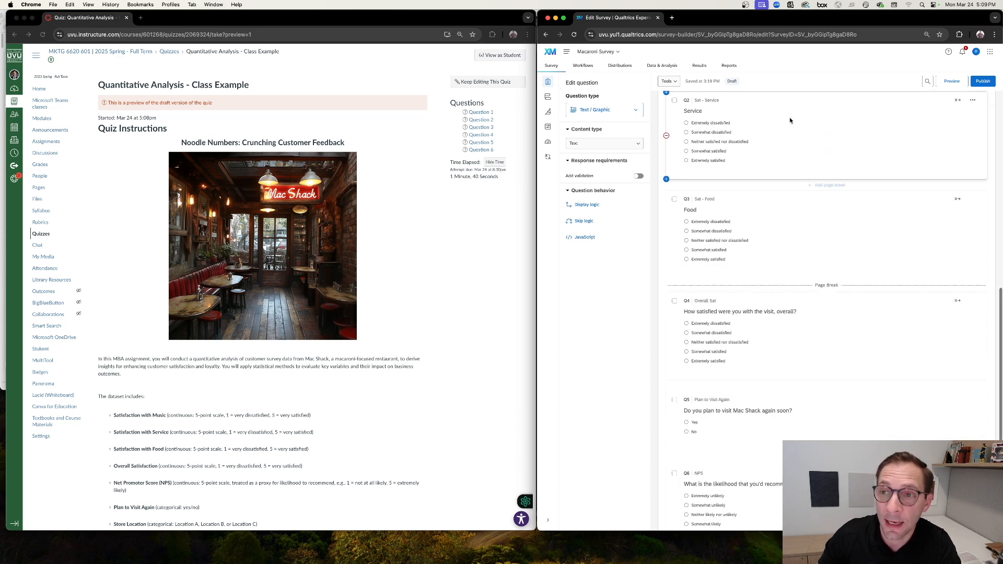
scroll(805, 140, down, 3)
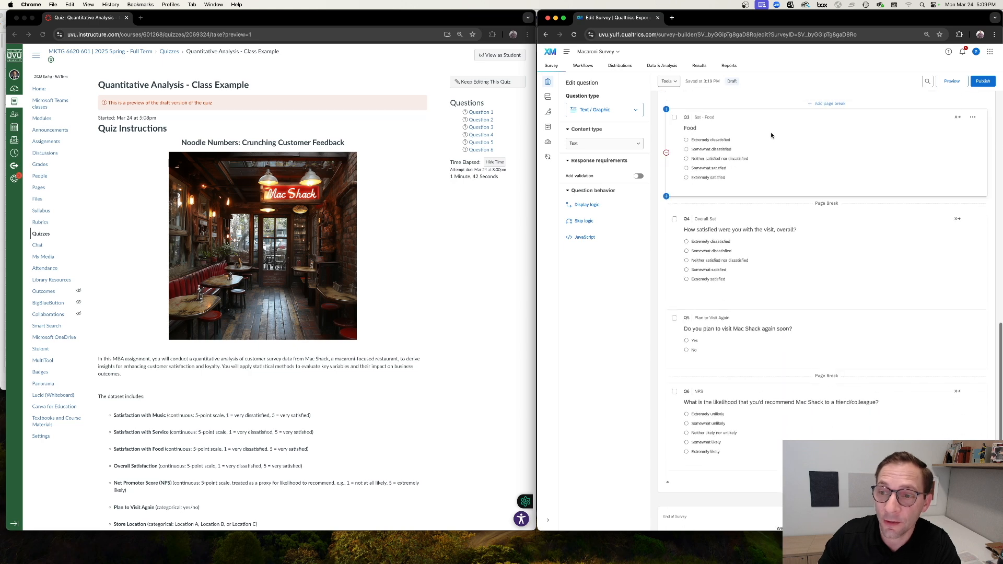
scroll(776, 274, down, 2)
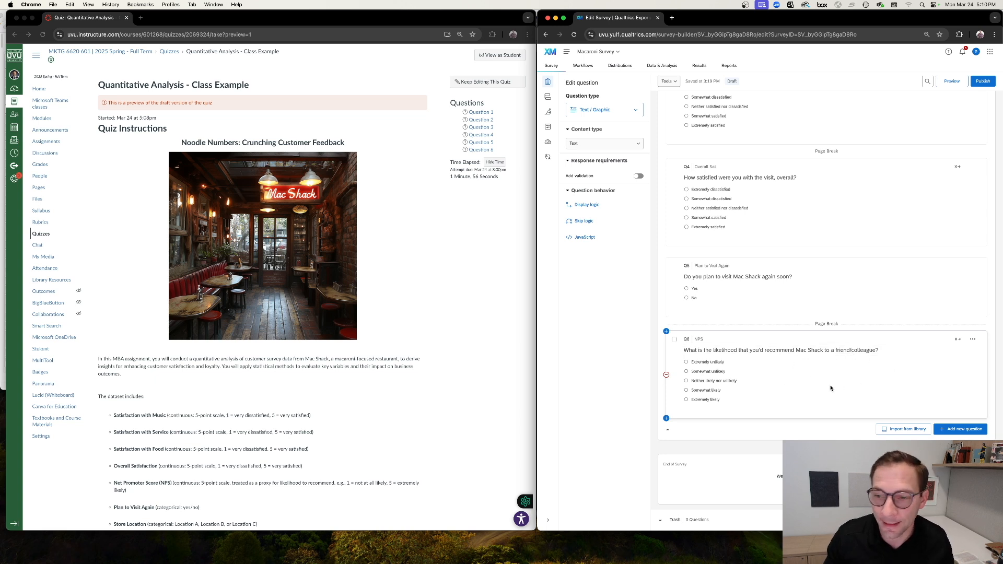
Examine the Location embedded data in the survey flow, and return to the survey builder to go over the questions again.
click(547, 97)
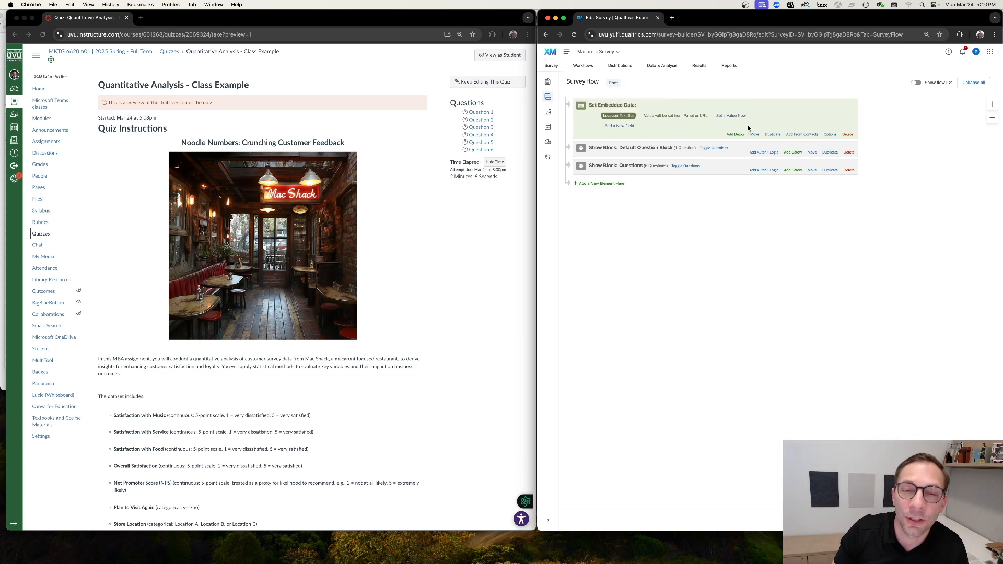
click(547, 82)
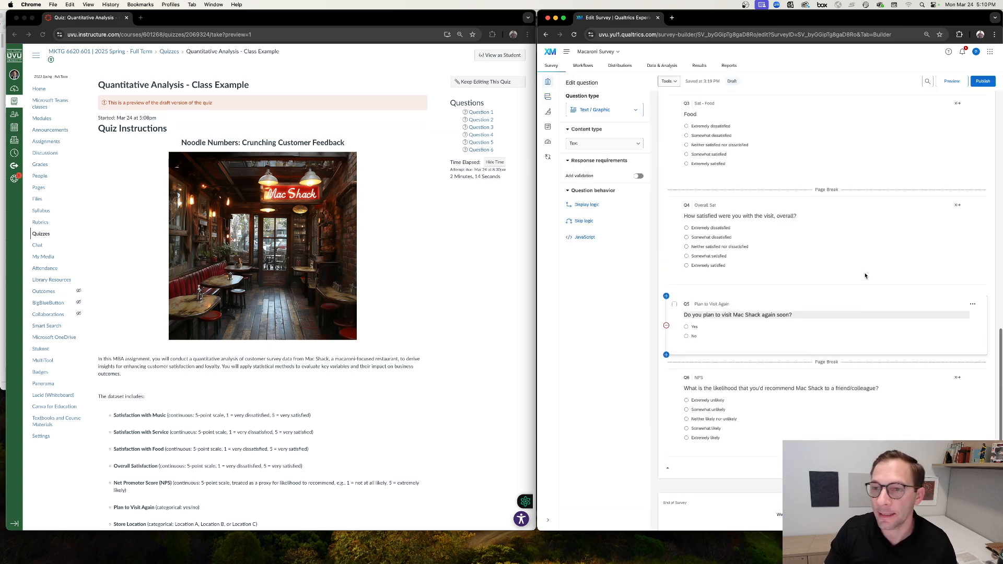
scroll(866, 276, down, 3)
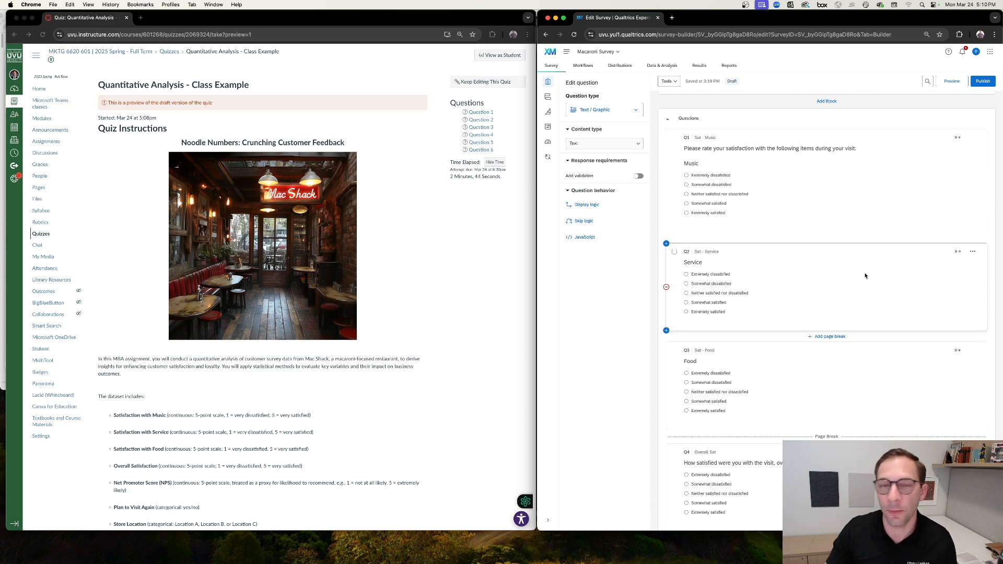
scroll(761, 126, down, 2)
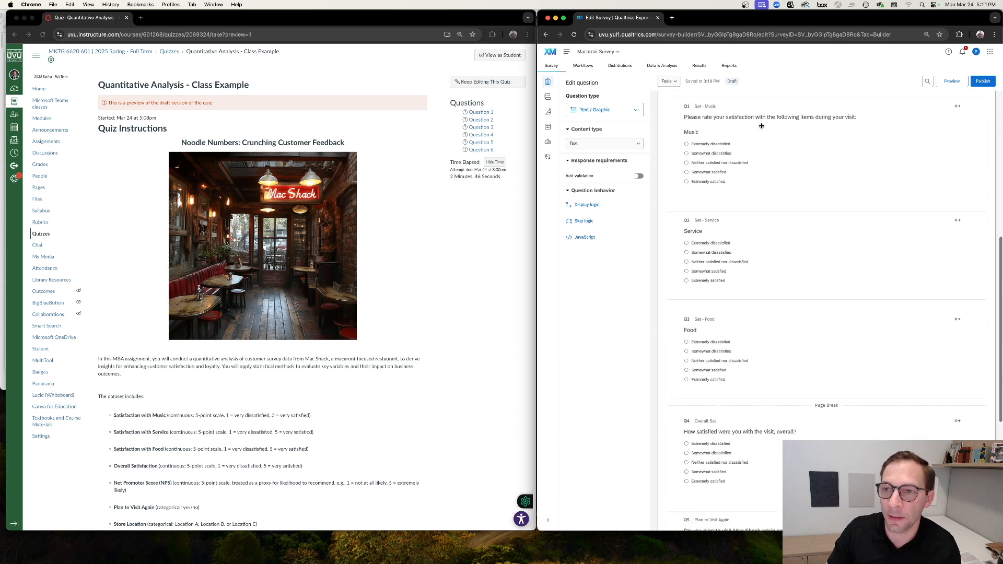
scroll(777, 148, up, 3)
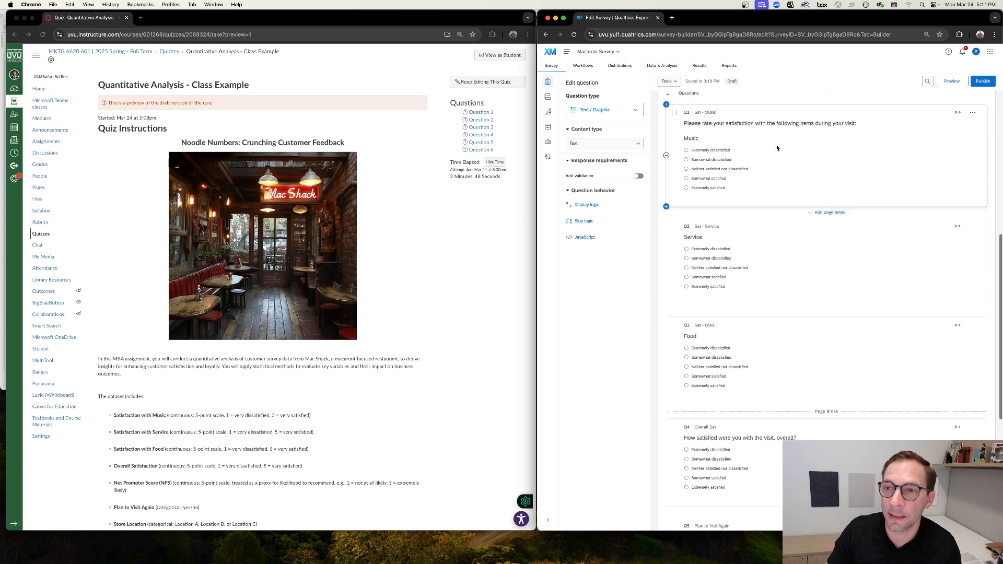
scroll(779, 149, up, 3)
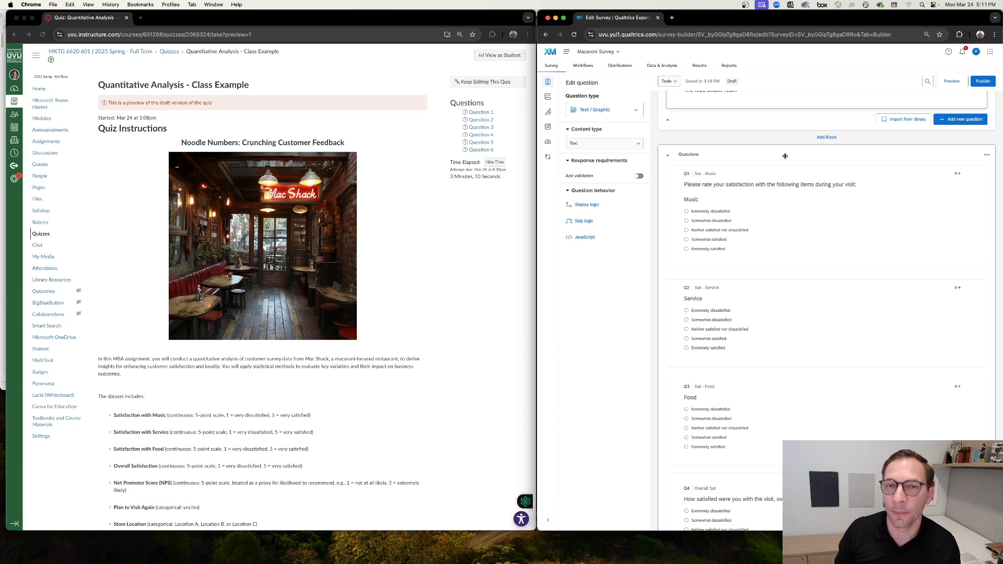
scroll(785, 155, down, 10)
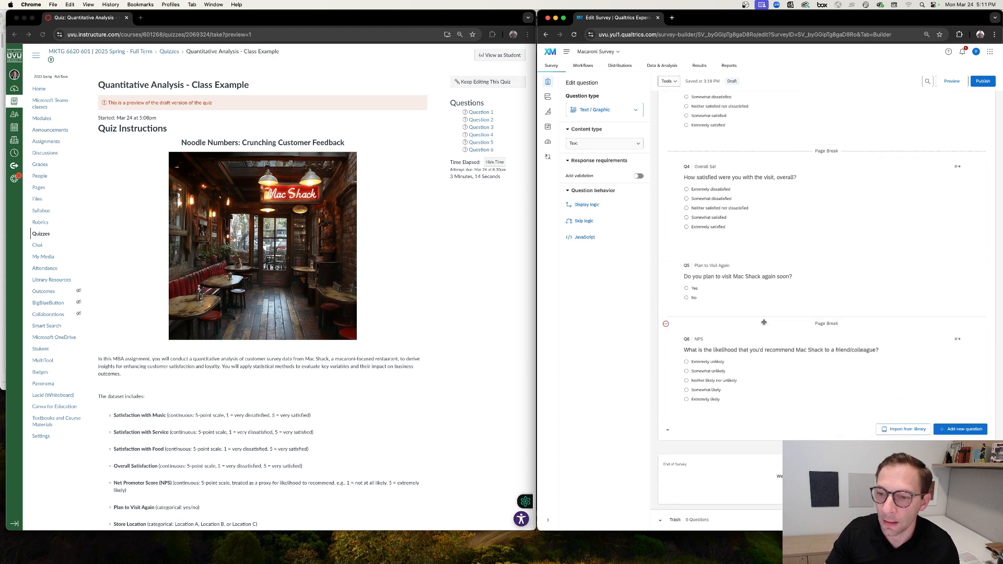
Add the Location embedded data as a column in the Macaroni Survey's response data table and bring that column into view.
scroll(764, 271, up, 3)
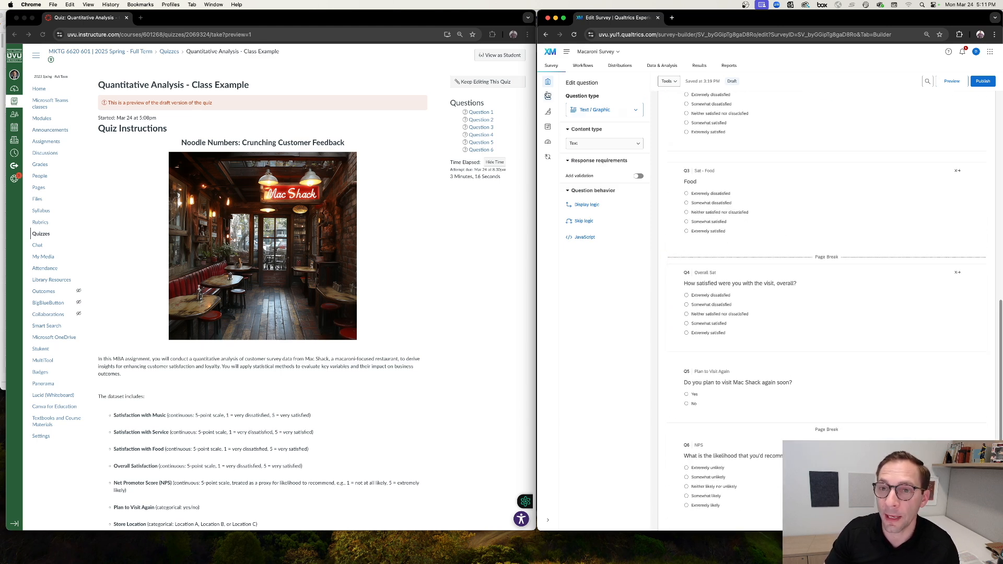
click(662, 65)
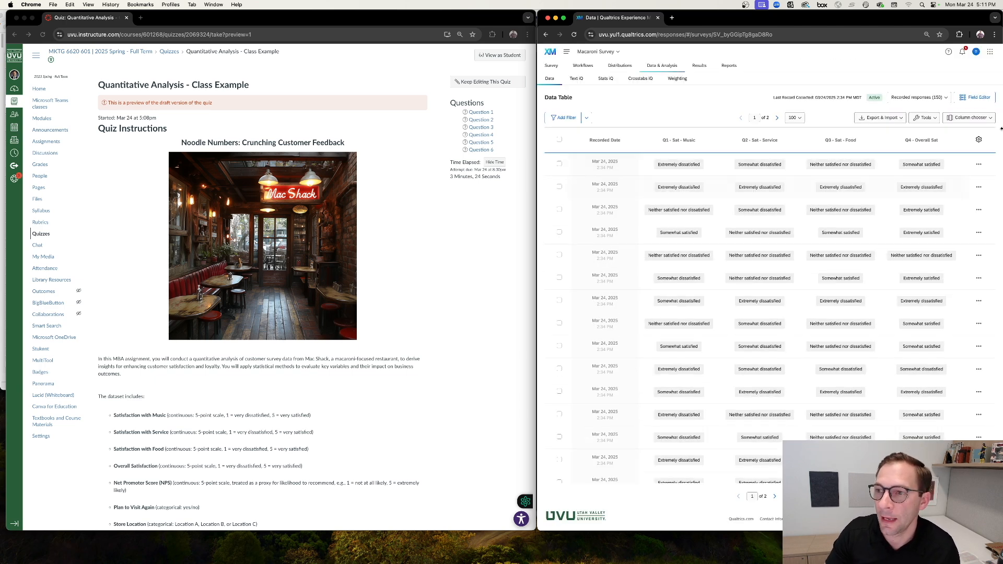
click(976, 116)
mouse_move(956, 187)
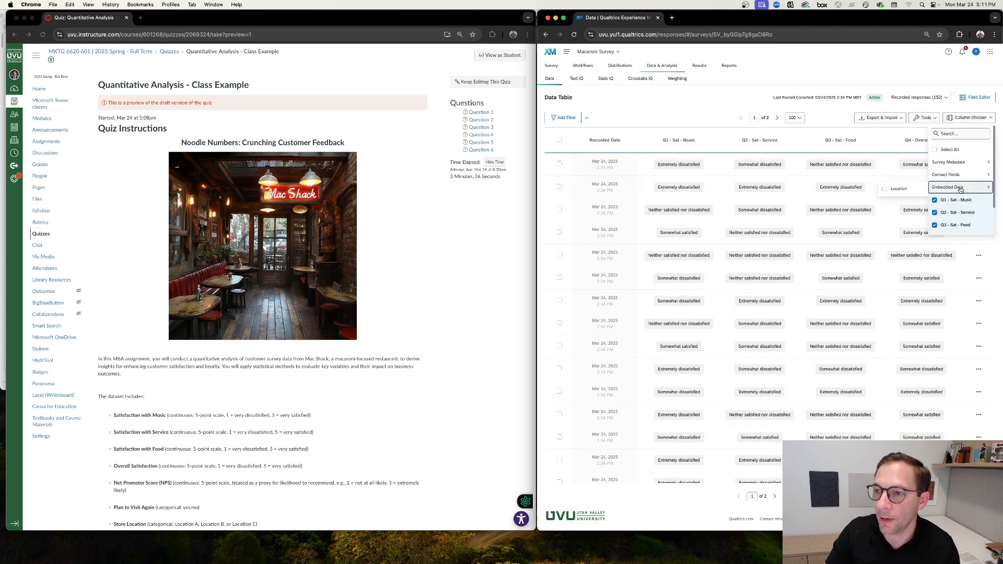
click(899, 188)
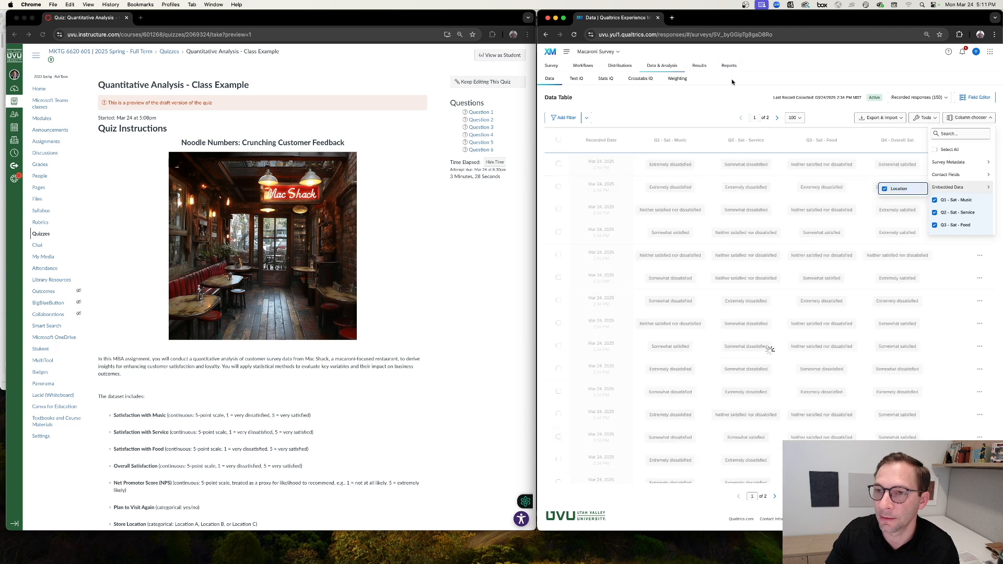
click(694, 97)
scroll(895, 249, right, 1)
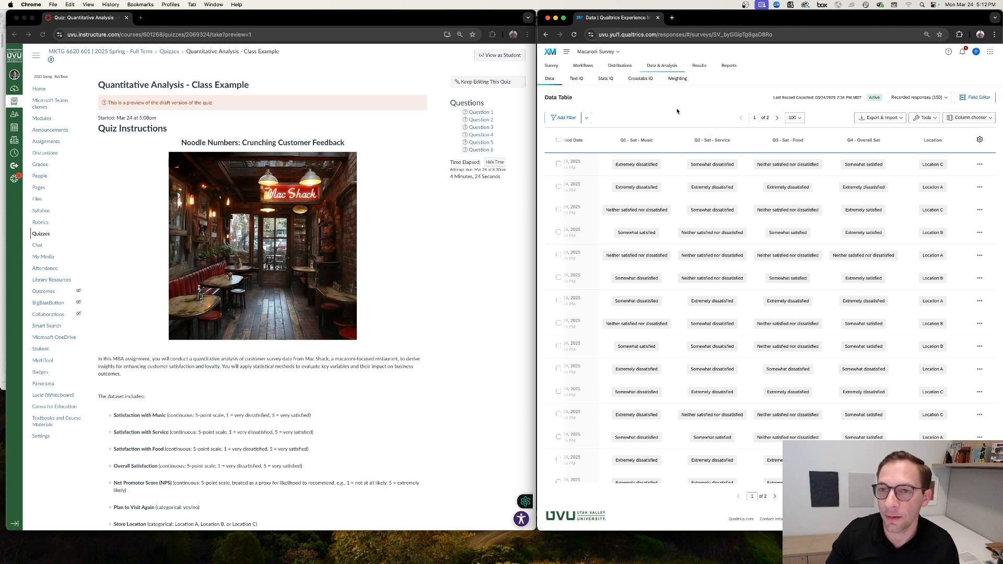
Return to the survey builder and examine the recode values of Q5, Plan to Visit Again, leaving them as they are.
click(552, 65)
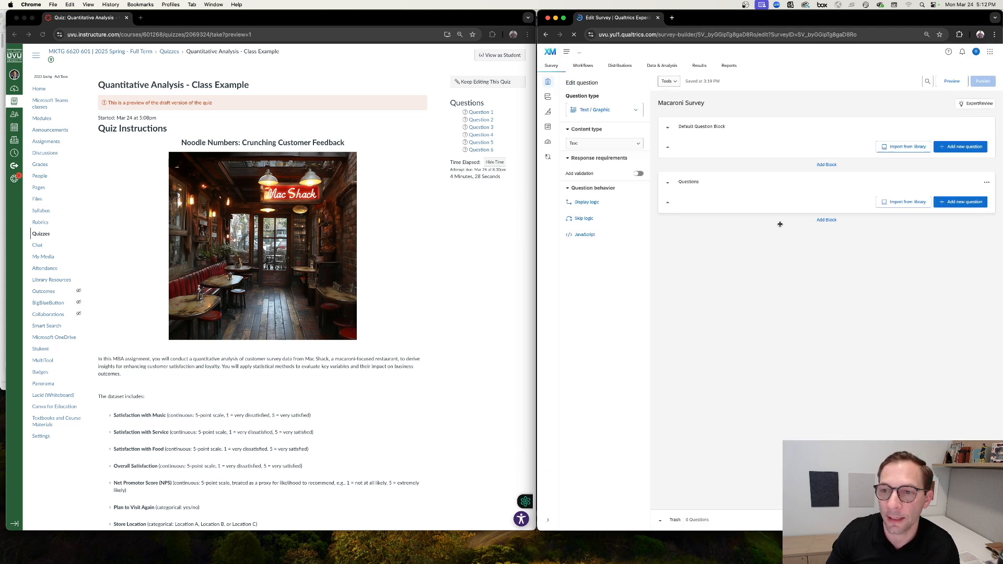
scroll(808, 324, down, 10)
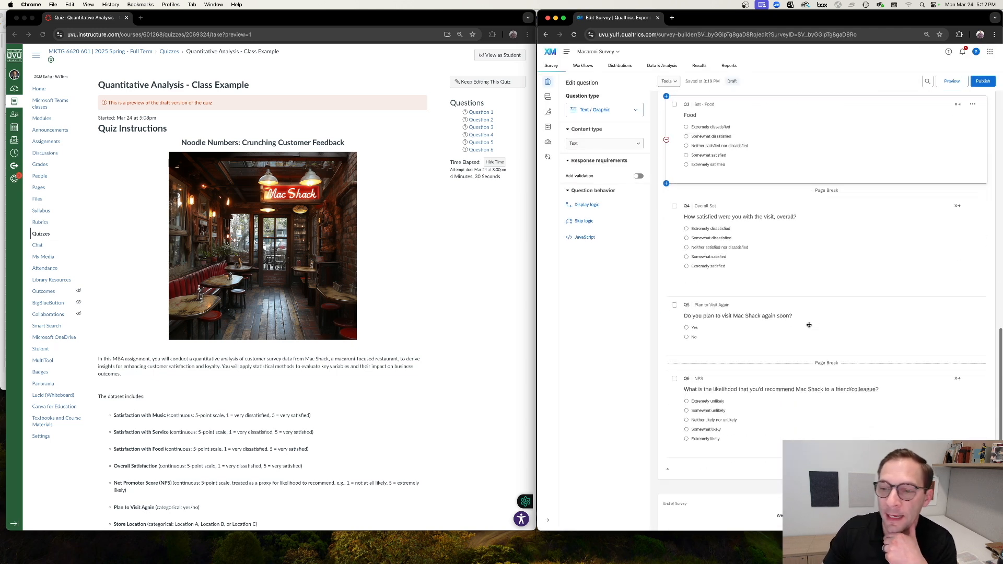
scroll(809, 325, down, 2)
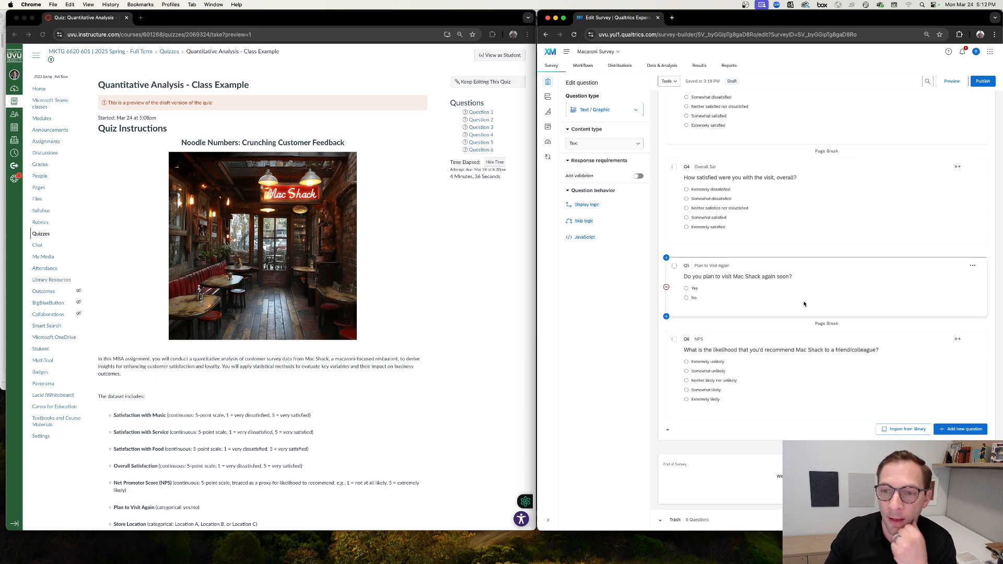
click(787, 303)
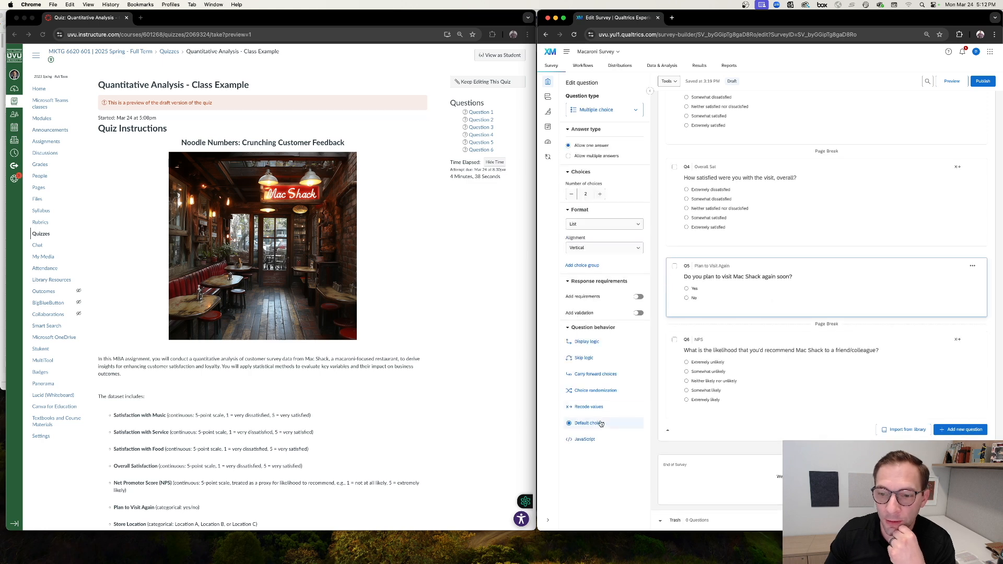
click(589, 406)
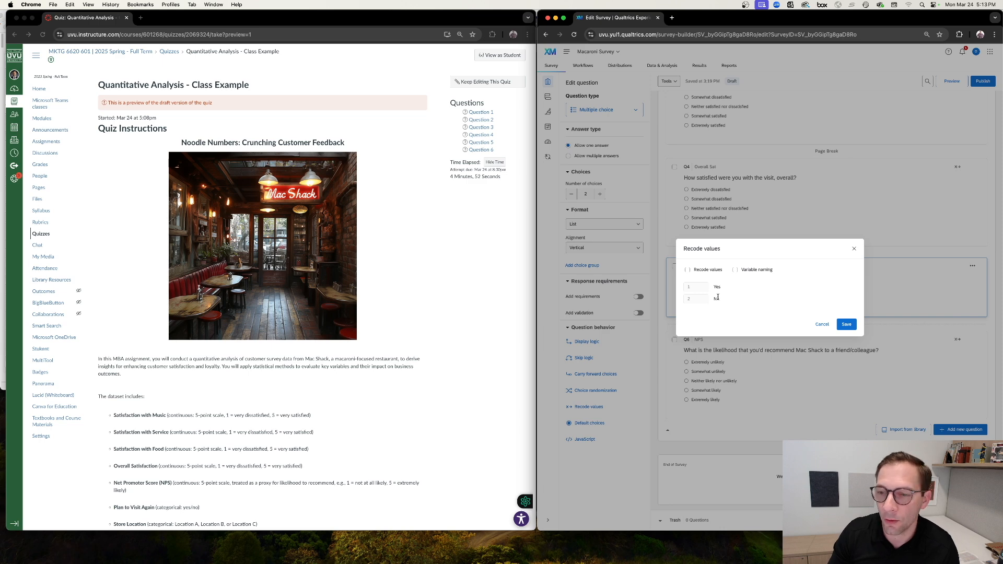
click(822, 324)
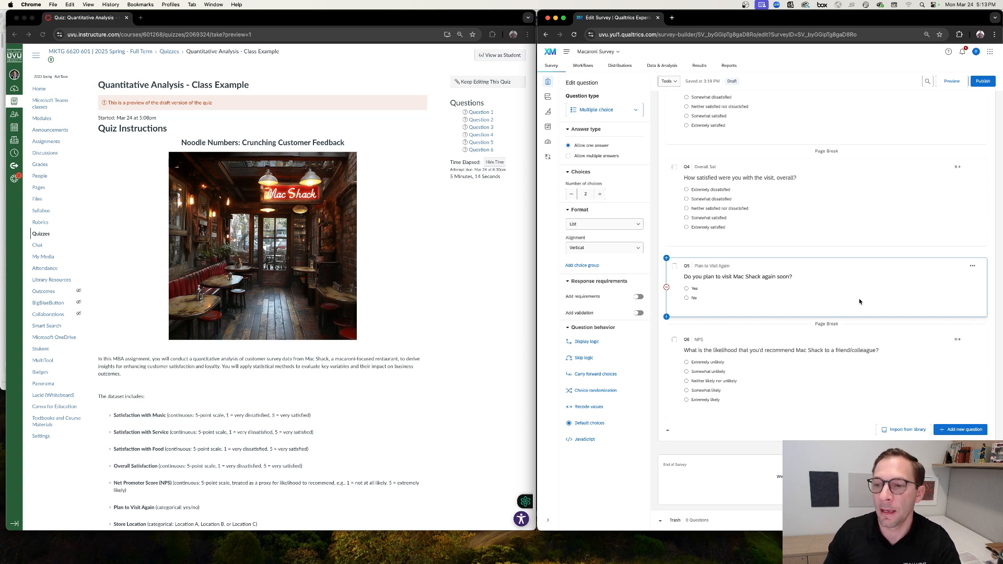
Review the survey's intro message and questions Q1 to Q6, comparing the satisfaction, Plan to Visit Again and NPS answer scales.
scroll(745, 298, up, 5)
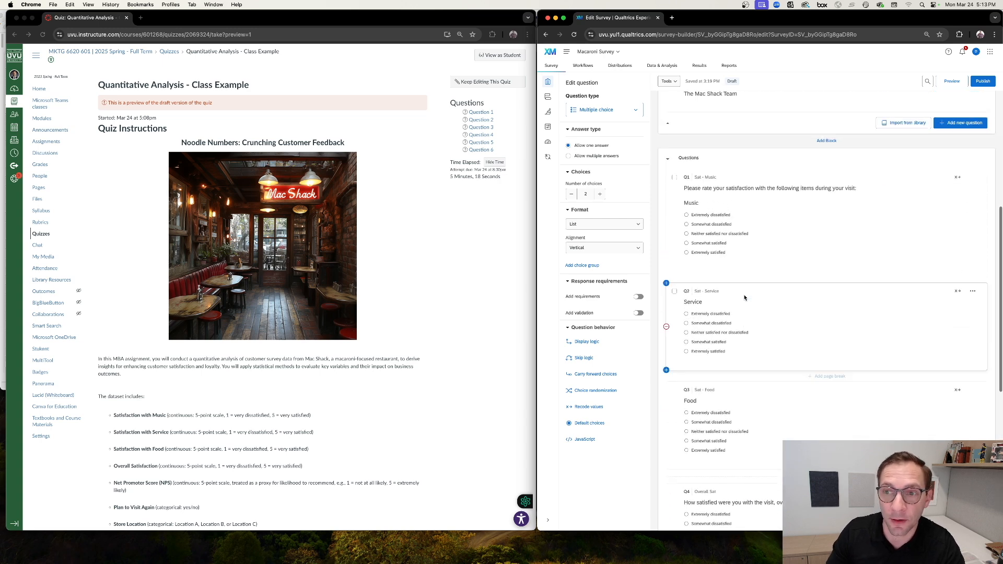
scroll(745, 298, down, 10)
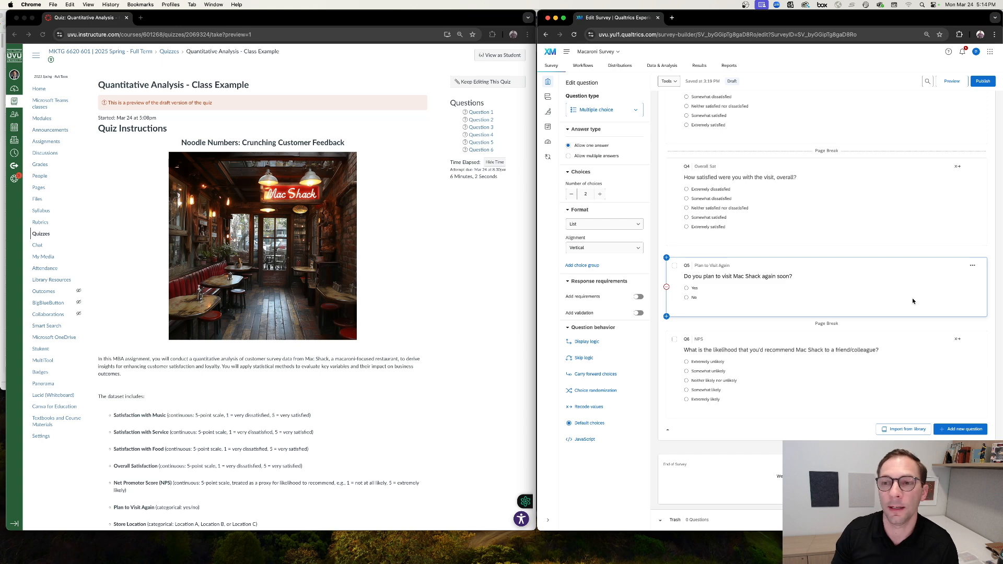
scroll(847, 205, up, 3)
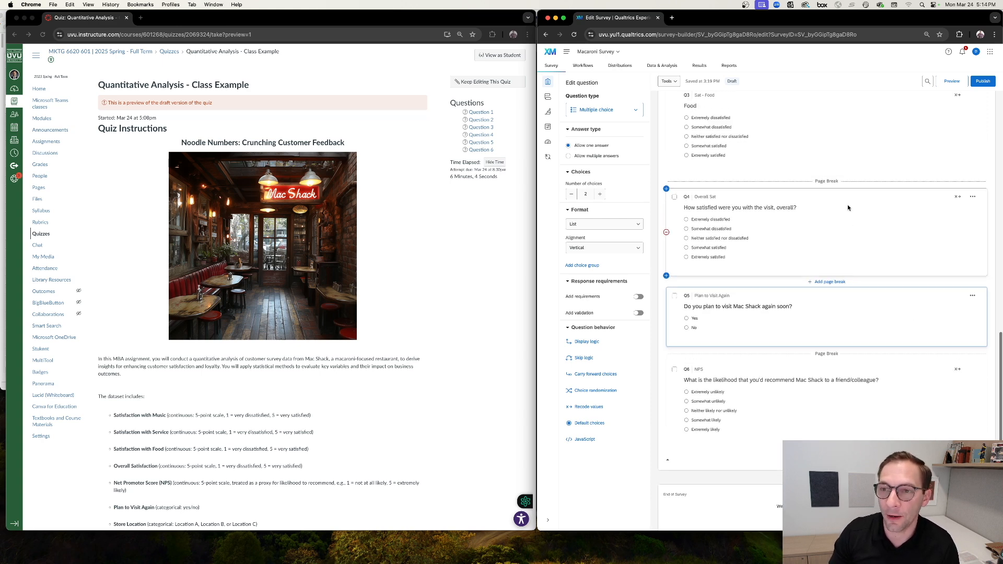
scroll(848, 206, up, 4)
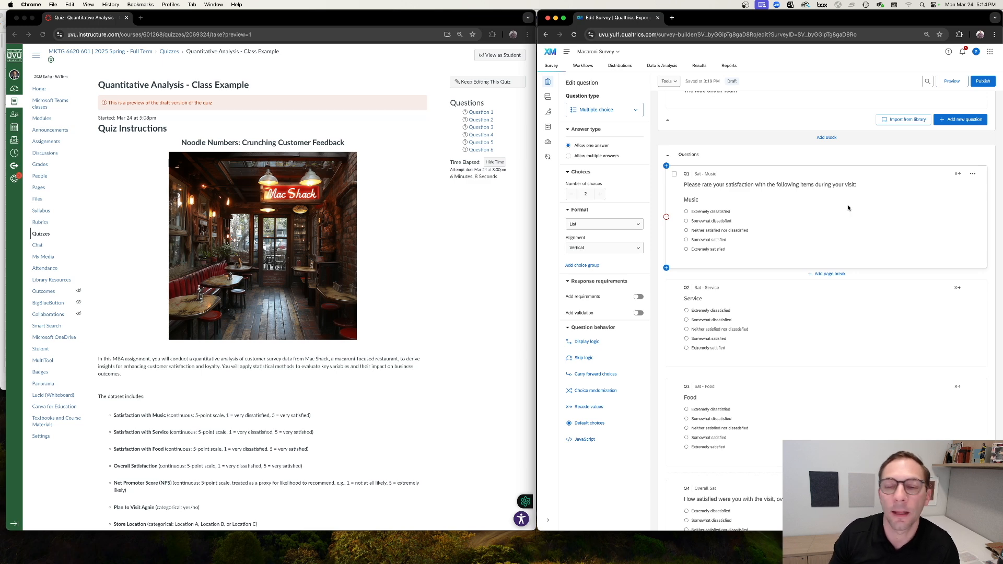
scroll(865, 252, down, 1)
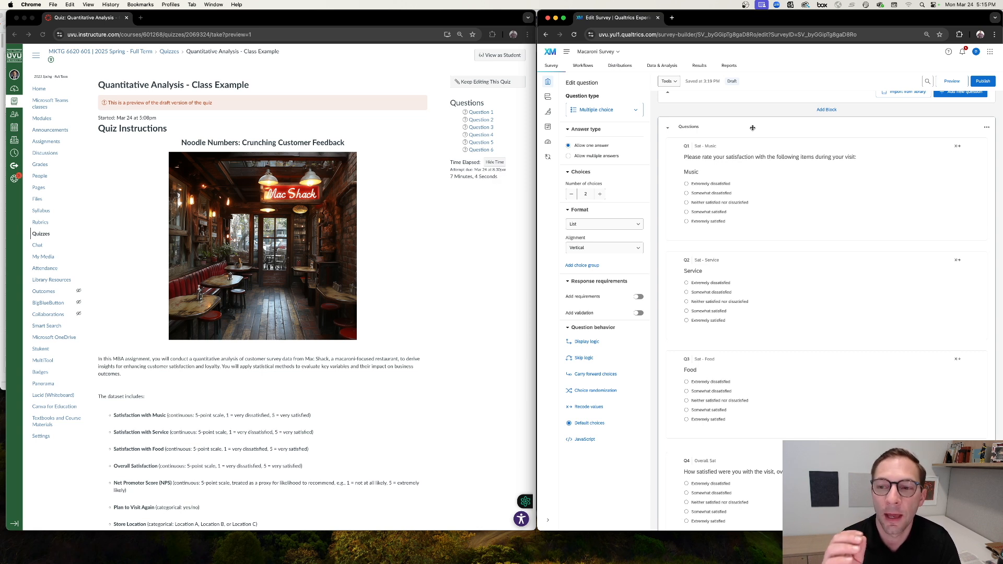
scroll(753, 128, down, 10)
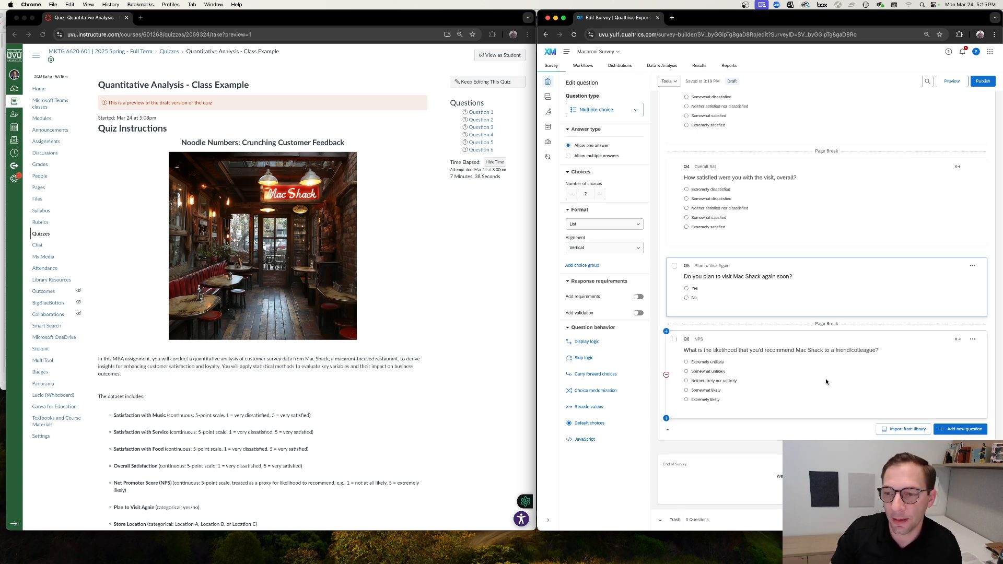
scroll(826, 382, up, 15)
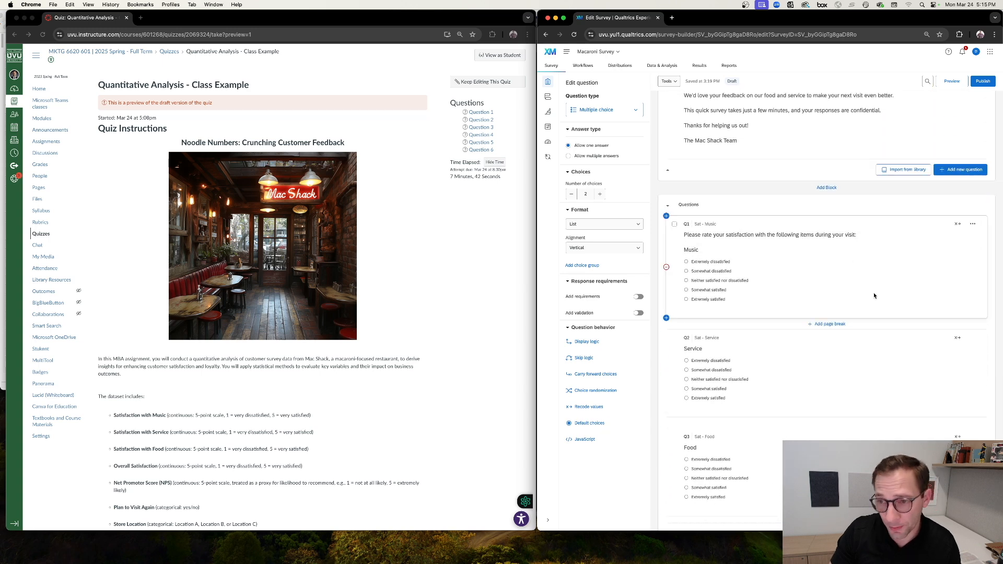
scroll(872, 293, up, 5)
scroll(875, 294, down, 3)
scroll(874, 293, down, 1)
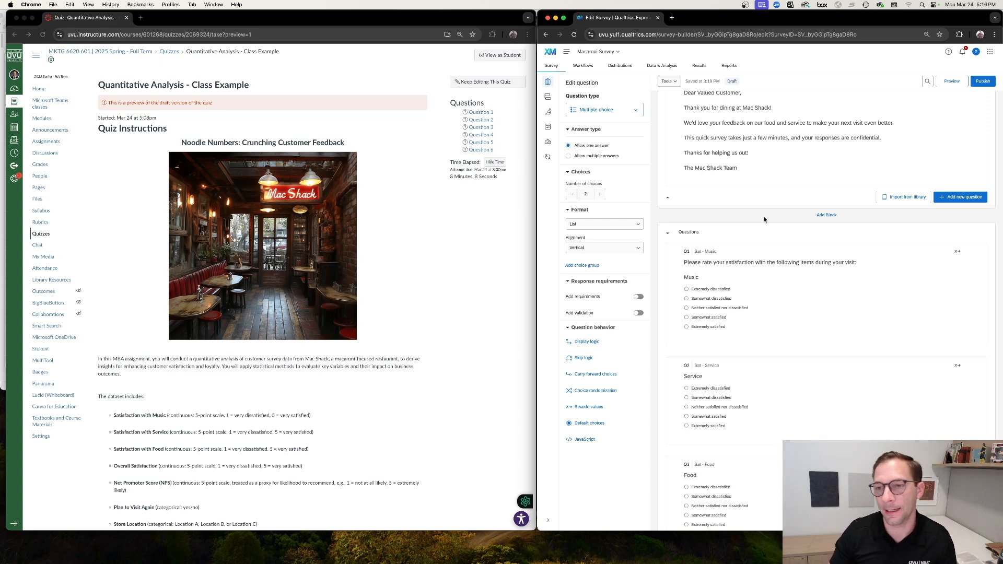
scroll(757, 233, down, 4)
scroll(751, 247, down, 1)
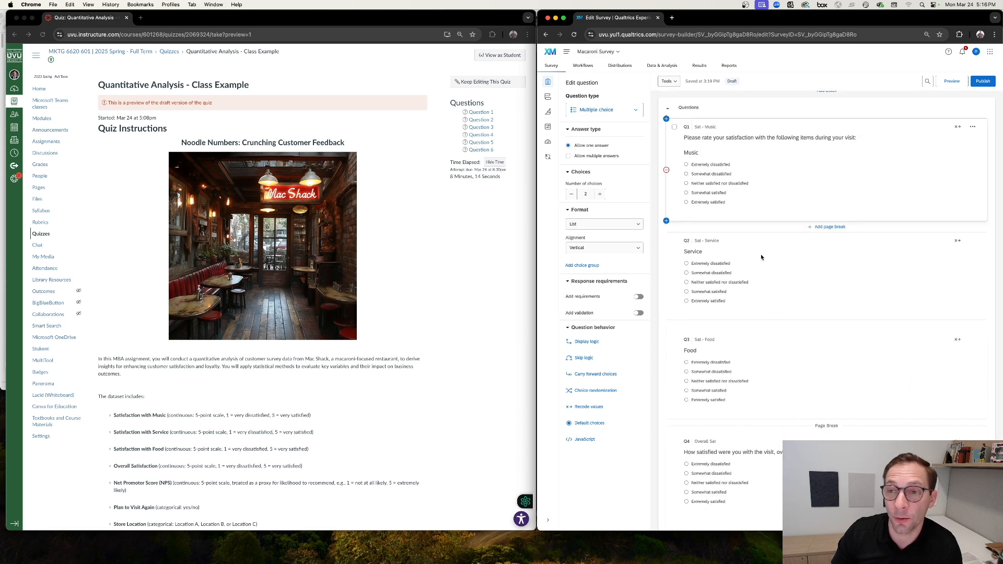
scroll(774, 342, down, 1)
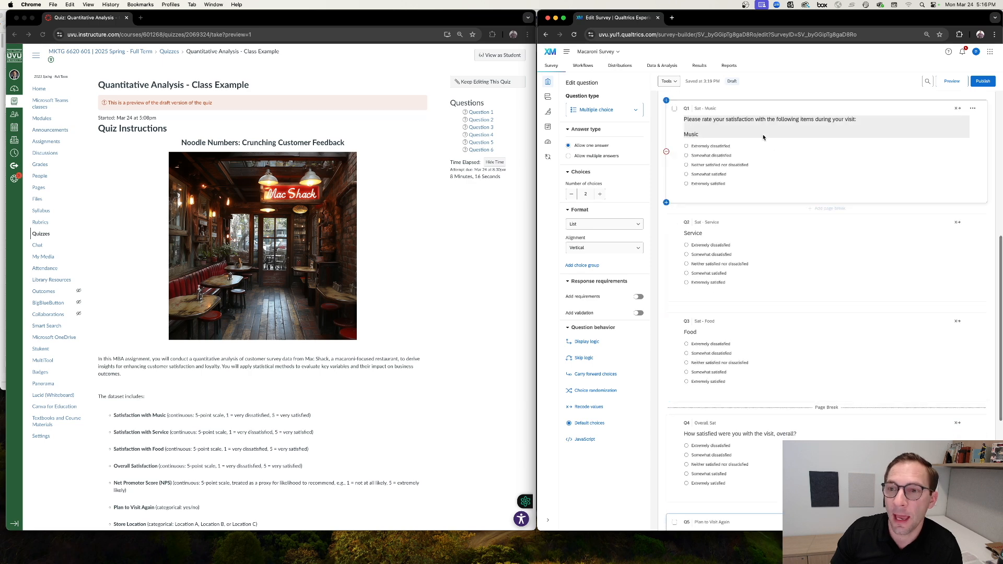
scroll(807, 278, down, 5)
scroll(808, 279, down, 3)
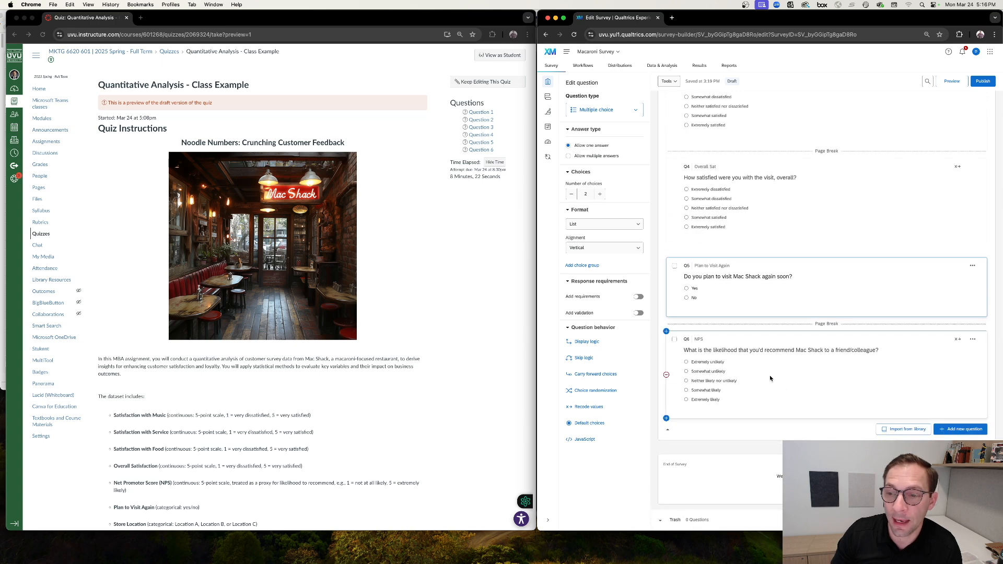
scroll(749, 194, up, 6)
scroll(750, 194, up, 4)
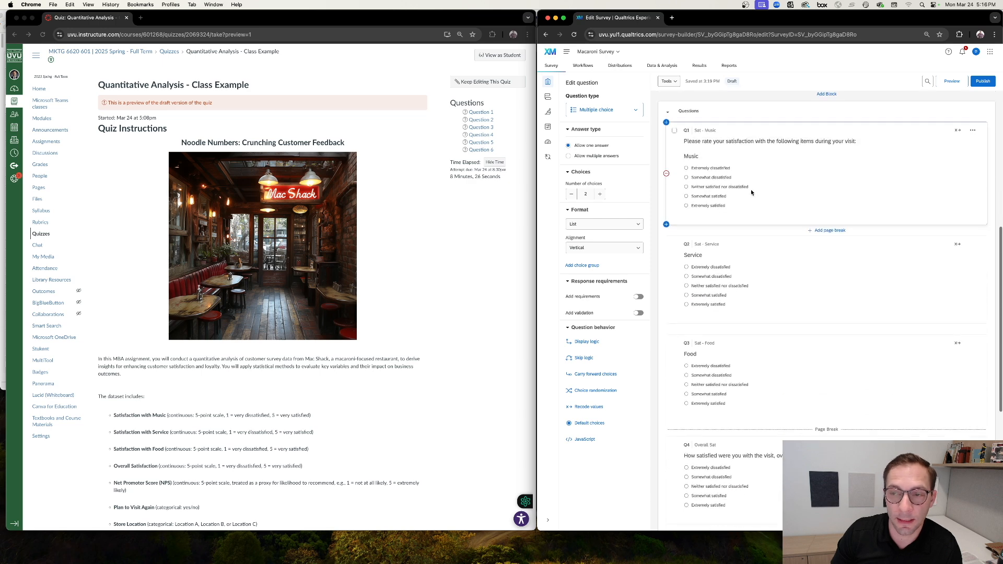
scroll(876, 241, down, 1)
scroll(876, 241, down, 1)
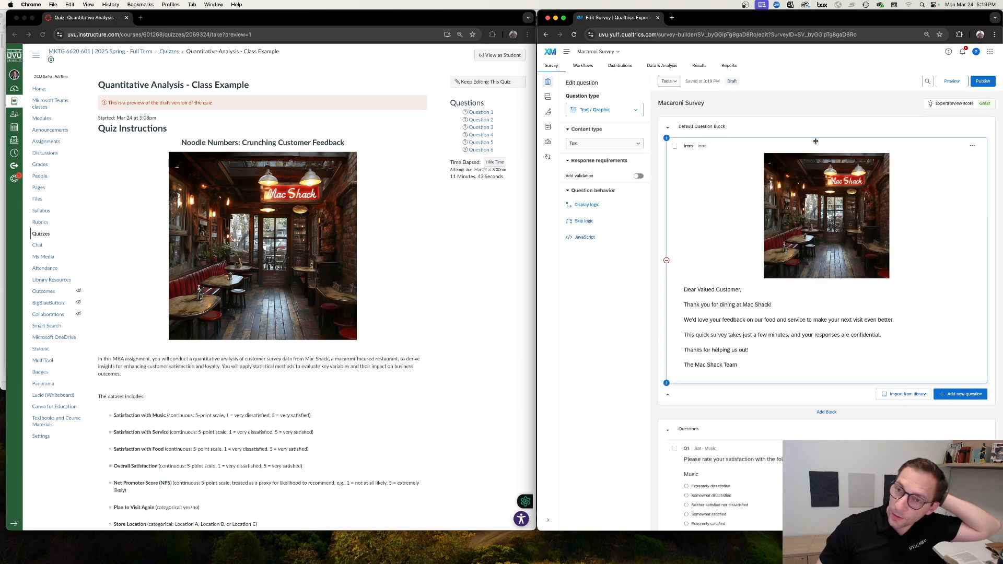
Open Stats iQ for the Macaroni Survey and select the variables Q1: Sat - Music and Q5: Plan to Visit Again.
click(657, 66)
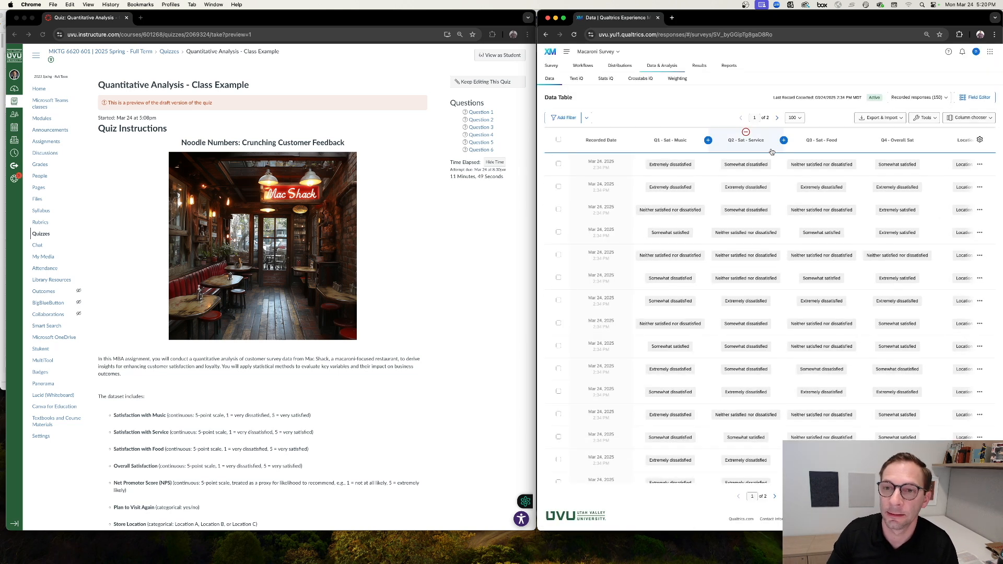
click(607, 79)
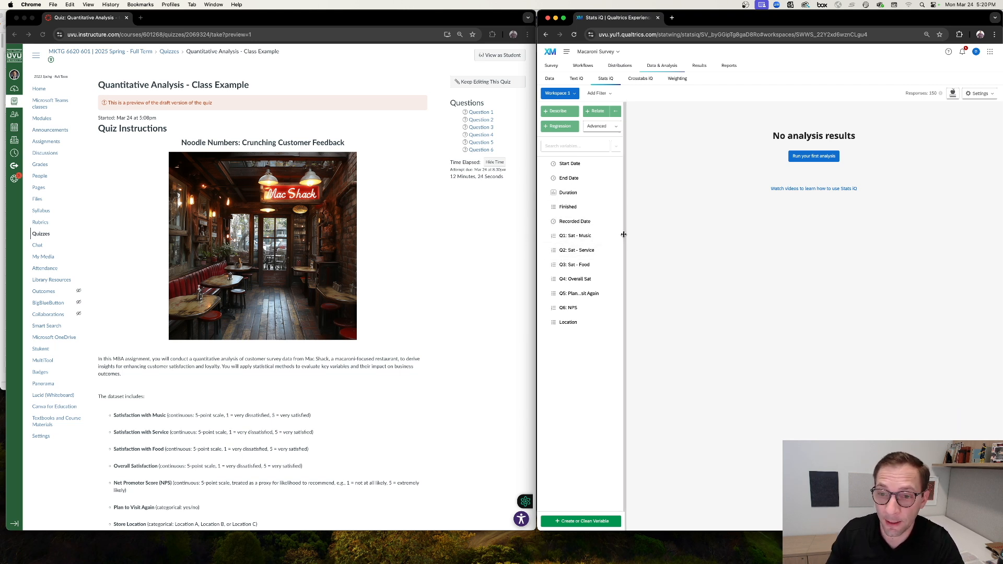
click(544, 239)
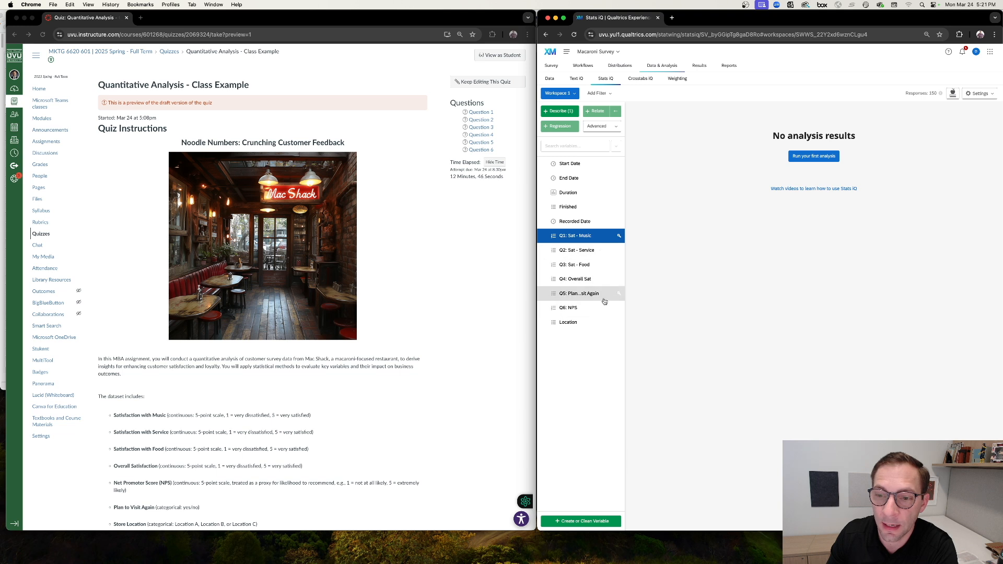
click(543, 296)
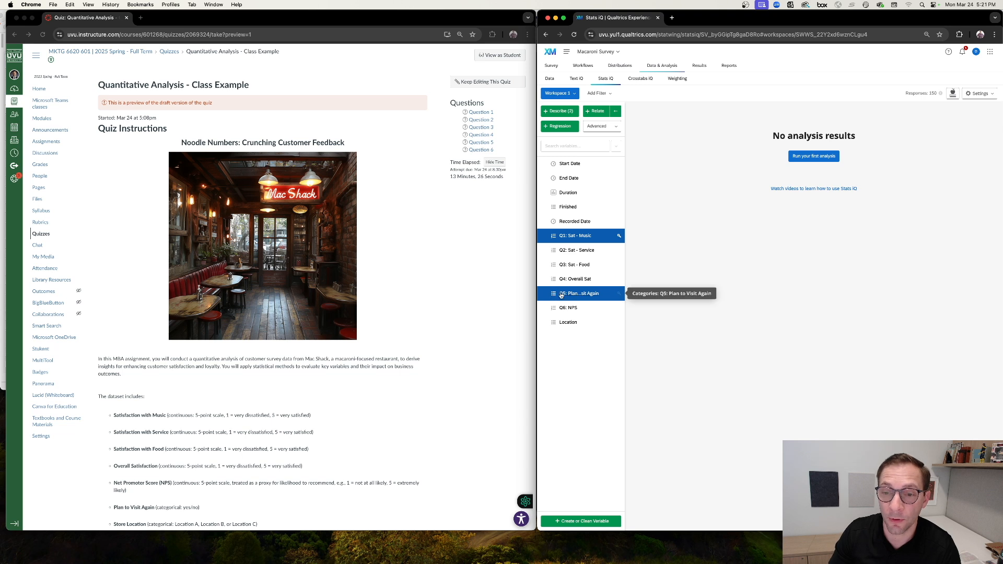
Examine the variable types and the recode values of Sat - Music in the Stats iQ variable settings, then close the settings.
click(984, 93)
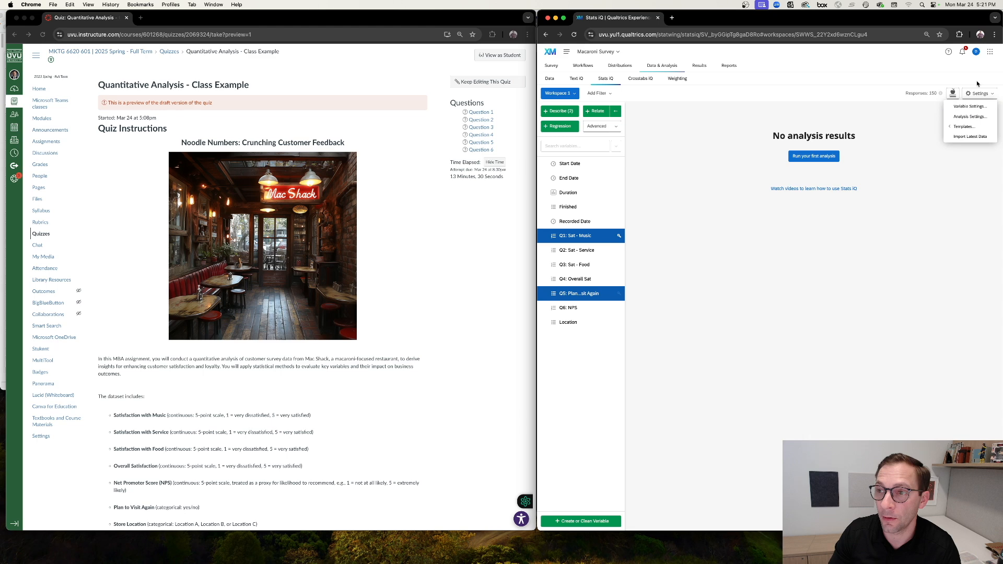
click(964, 107)
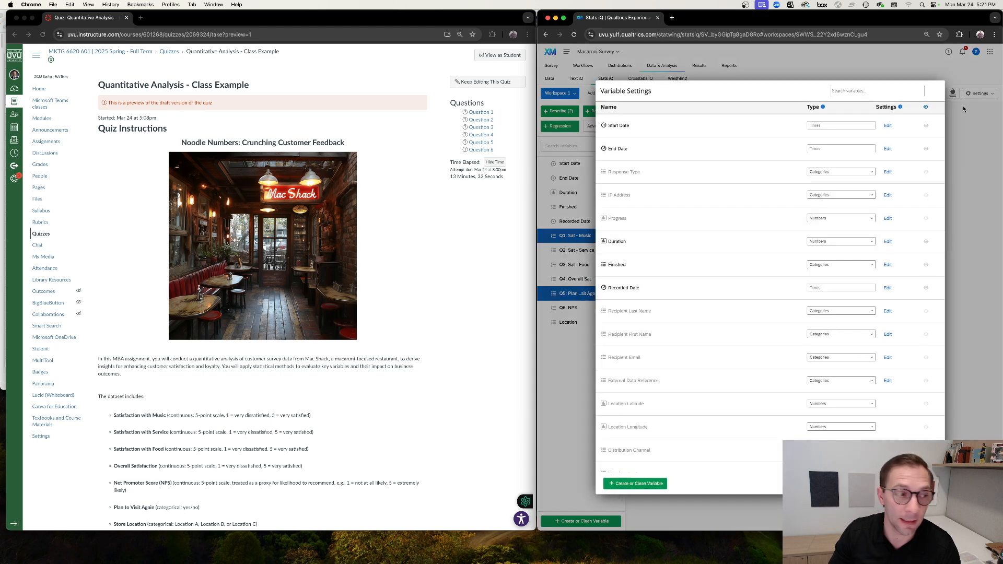
scroll(749, 324, down, 2)
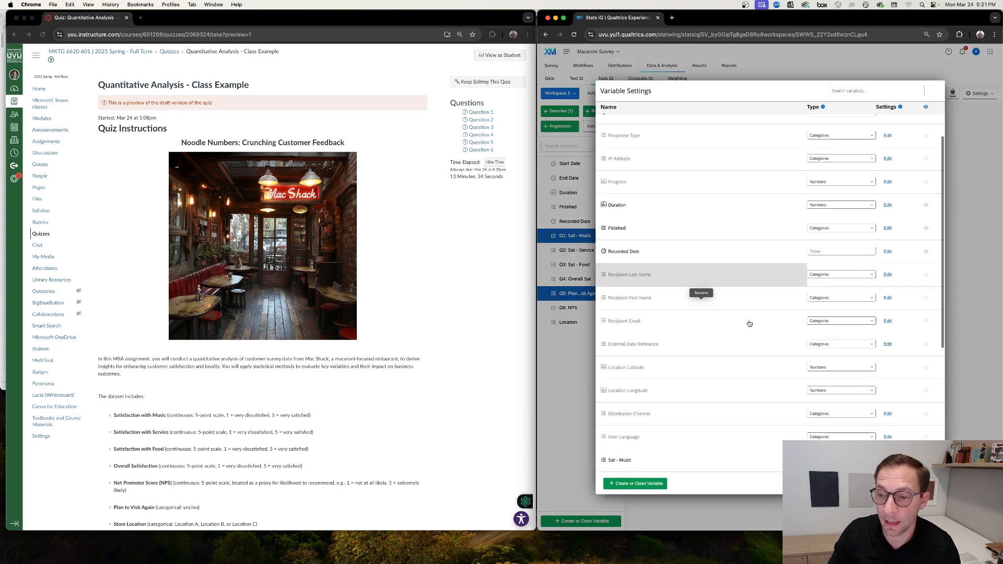
scroll(750, 324, down, 5)
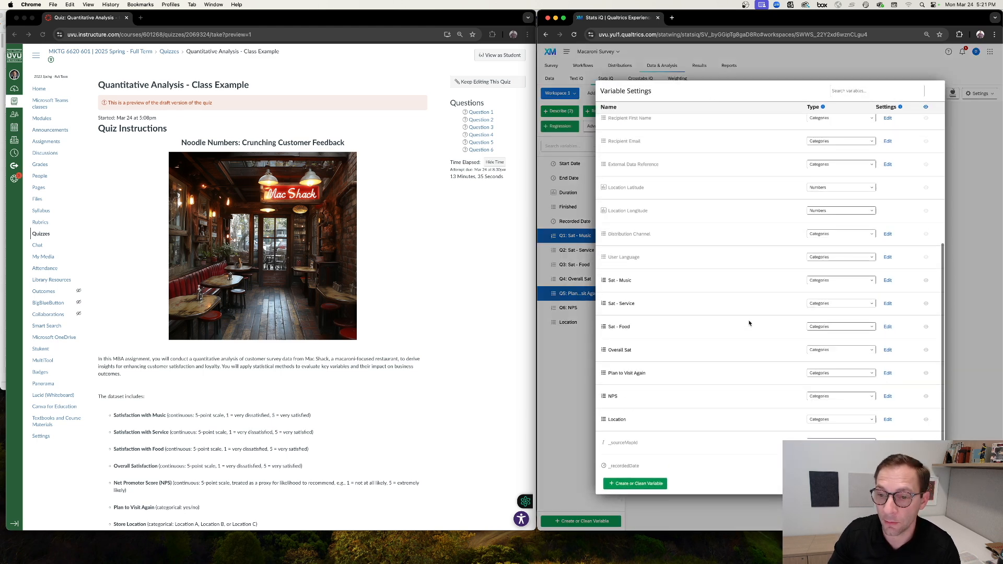
click(888, 253)
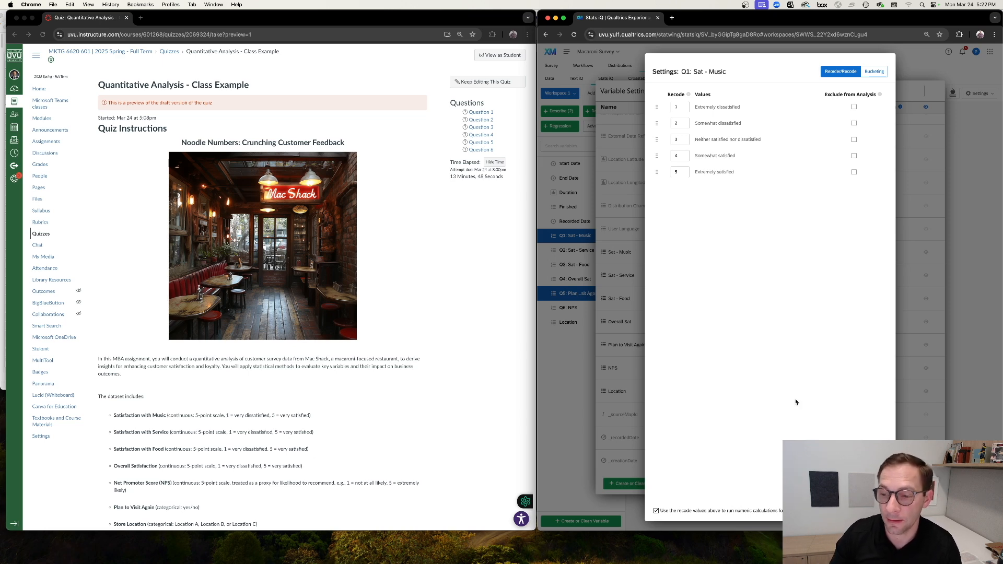
click(853, 511)
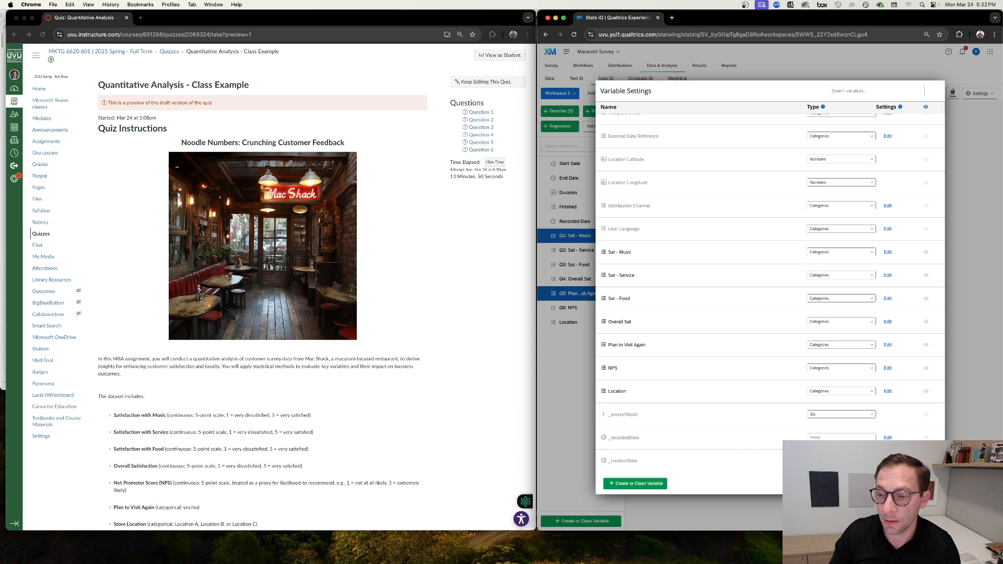
click(926, 484)
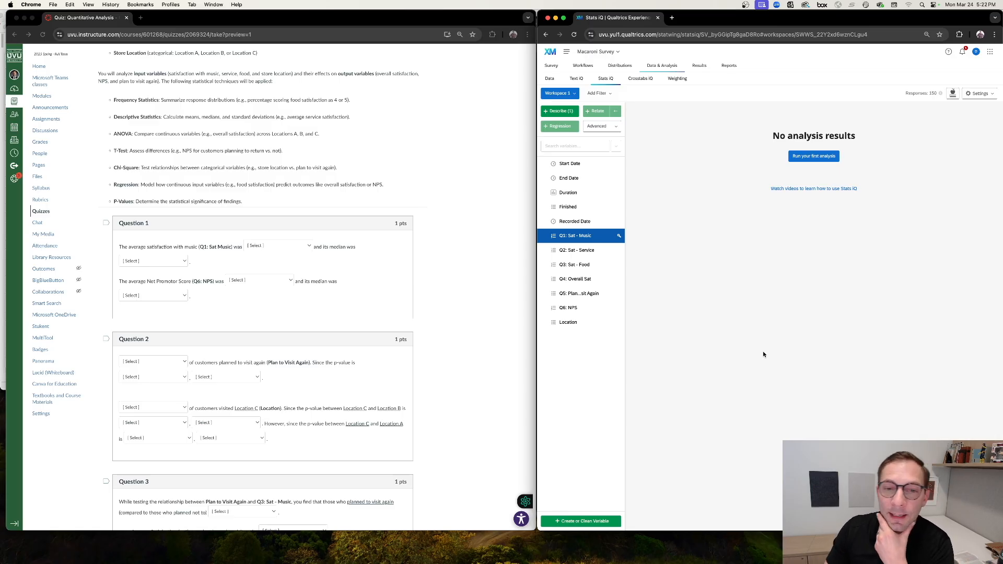
Run a Describe analysis on Q2: Sat - Service in place of the selected Q1: Sat - Music.
click(544, 248)
click(545, 237)
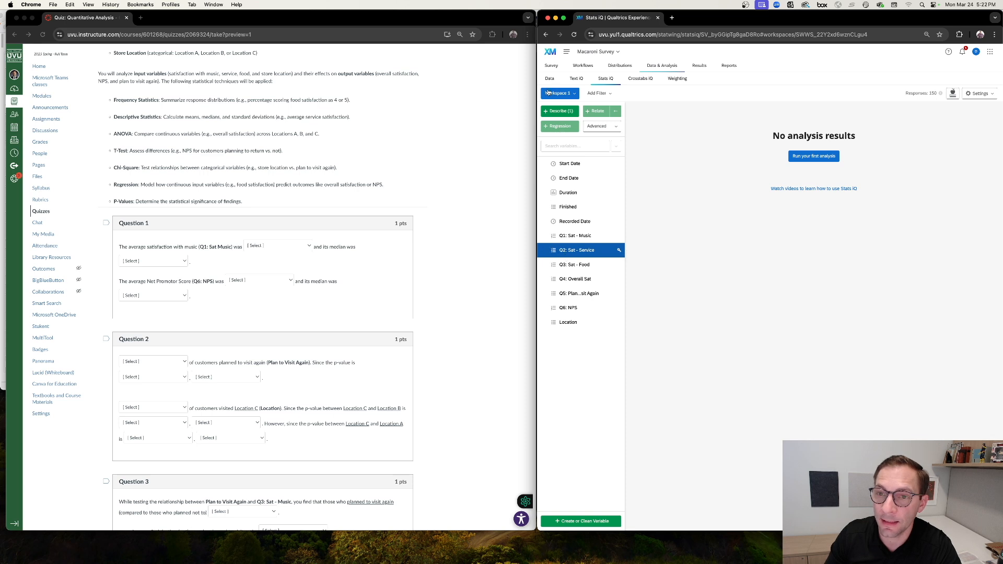
click(559, 111)
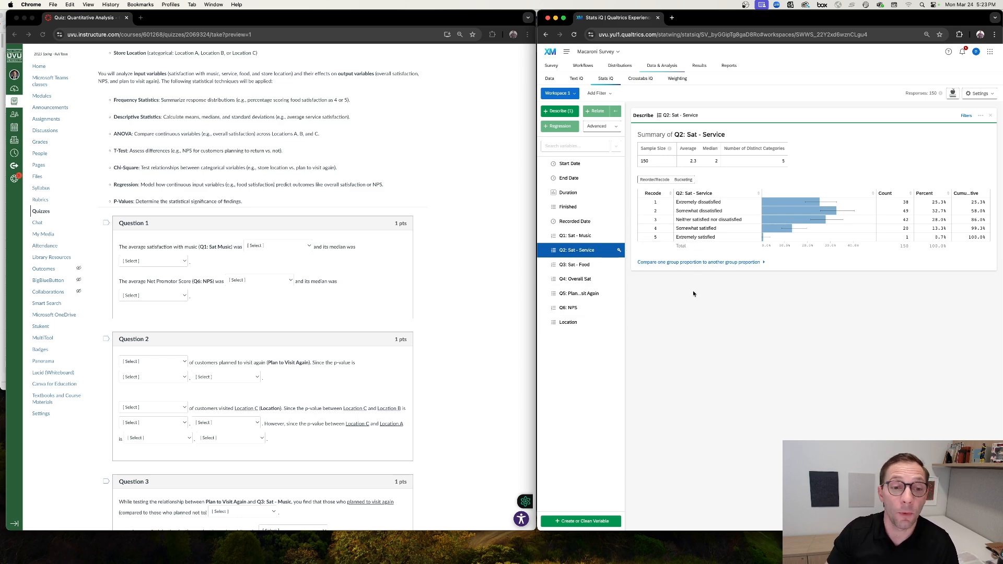
scroll(406, 290, down, 3)
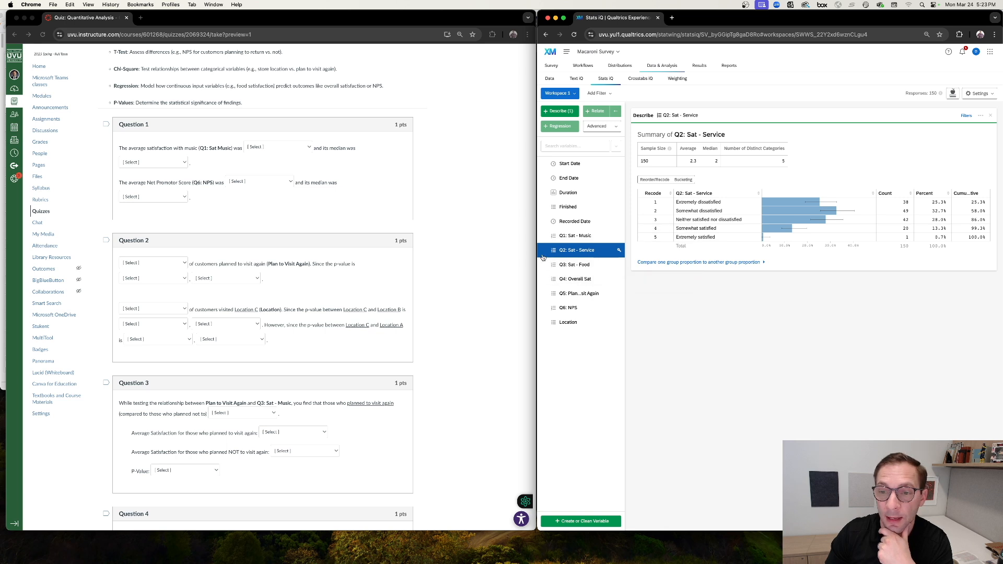
click(542, 237)
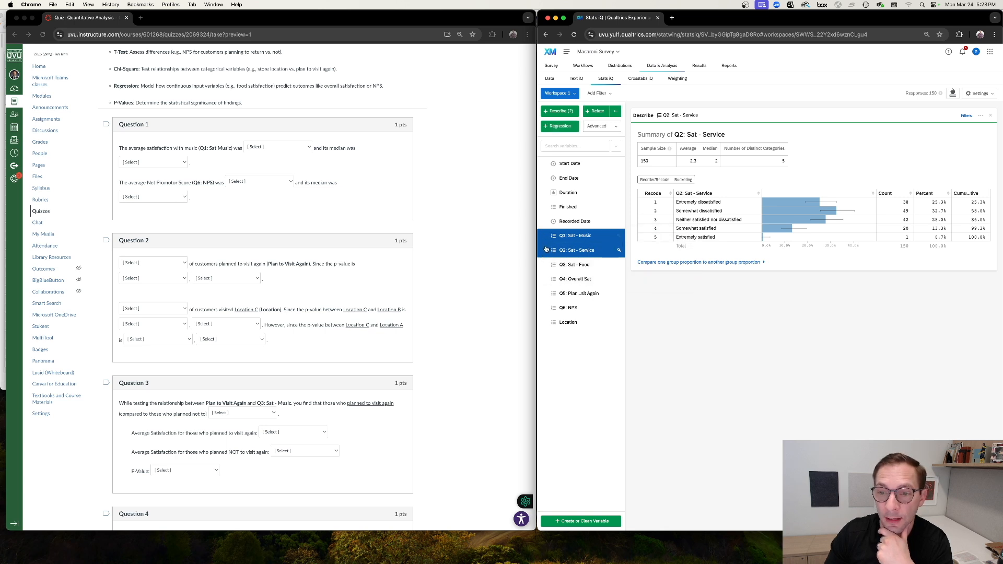
click(546, 249)
click(545, 312)
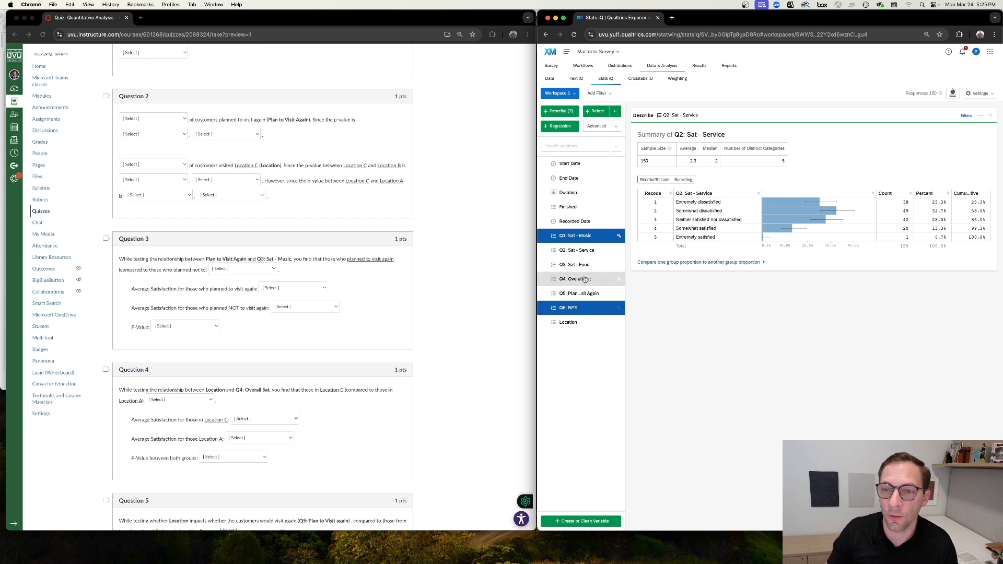
click(546, 235)
click(542, 308)
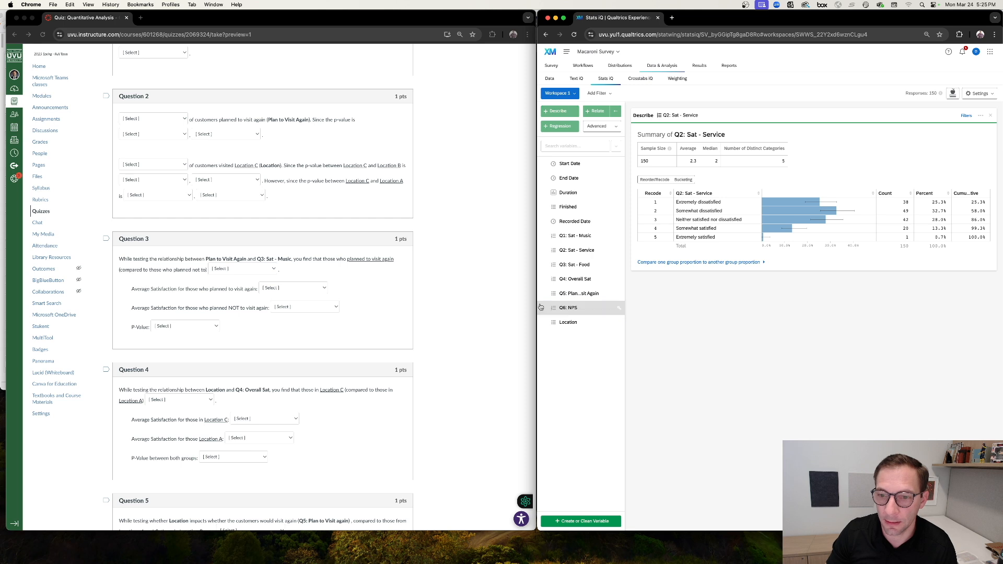
Describe the Location variable, expand its group proportion comparison and examine the differences between the location pairs.
click(543, 323)
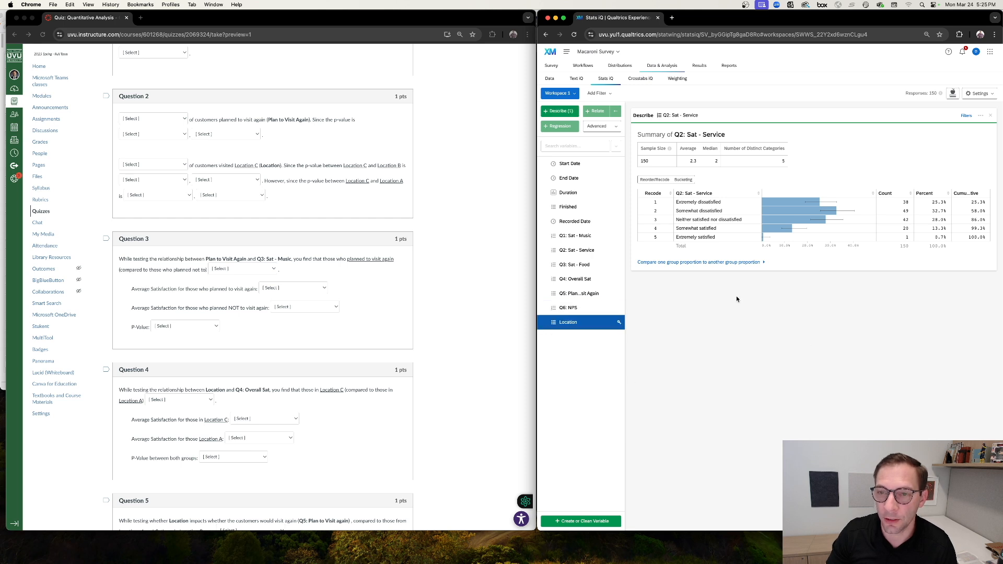
click(557, 112)
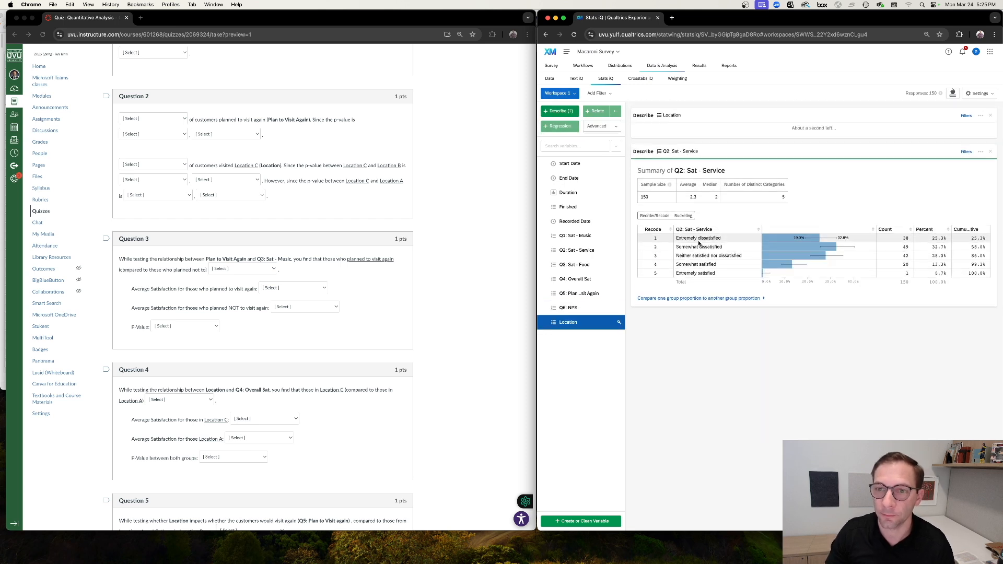
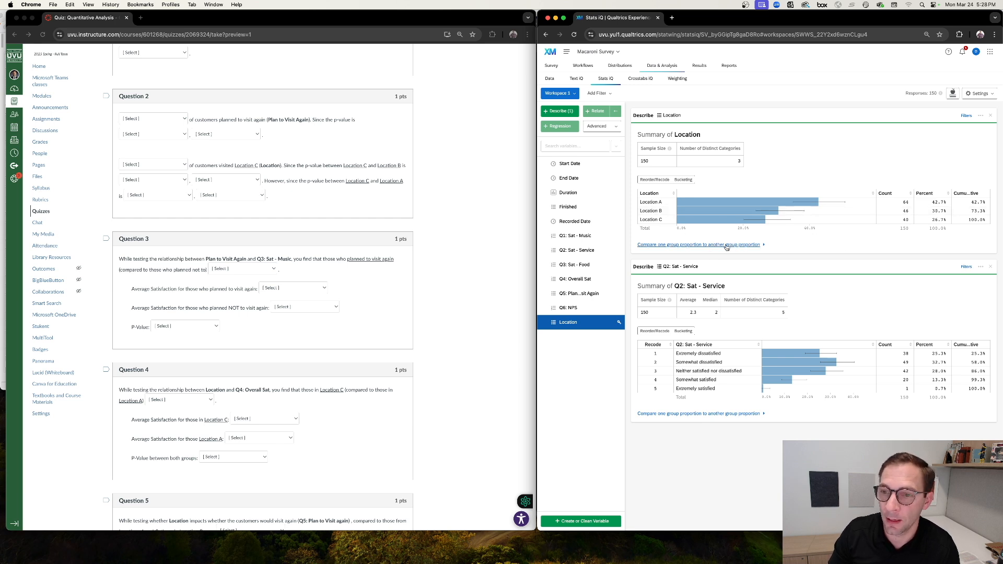
click(726, 246)
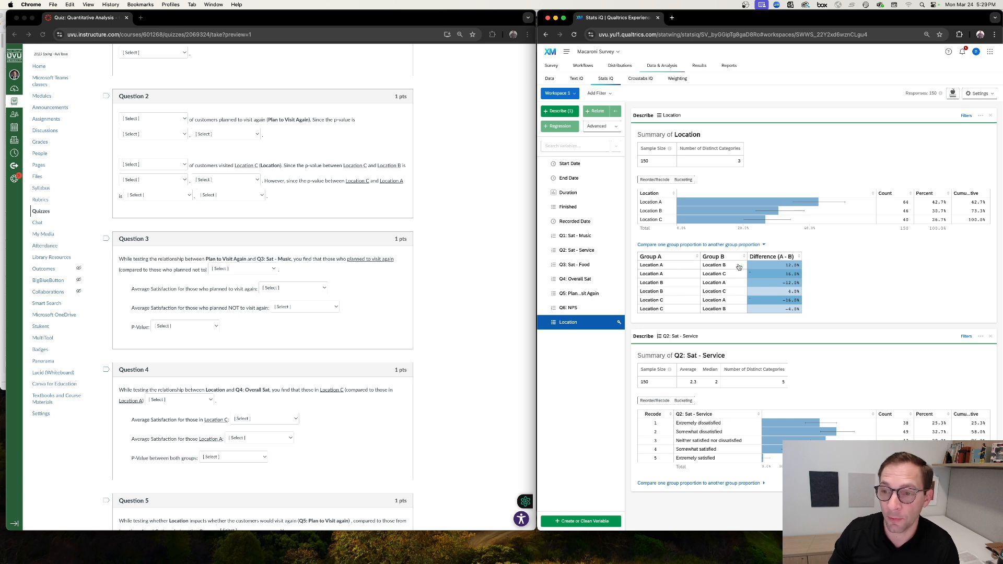
mouse_move(769, 266)
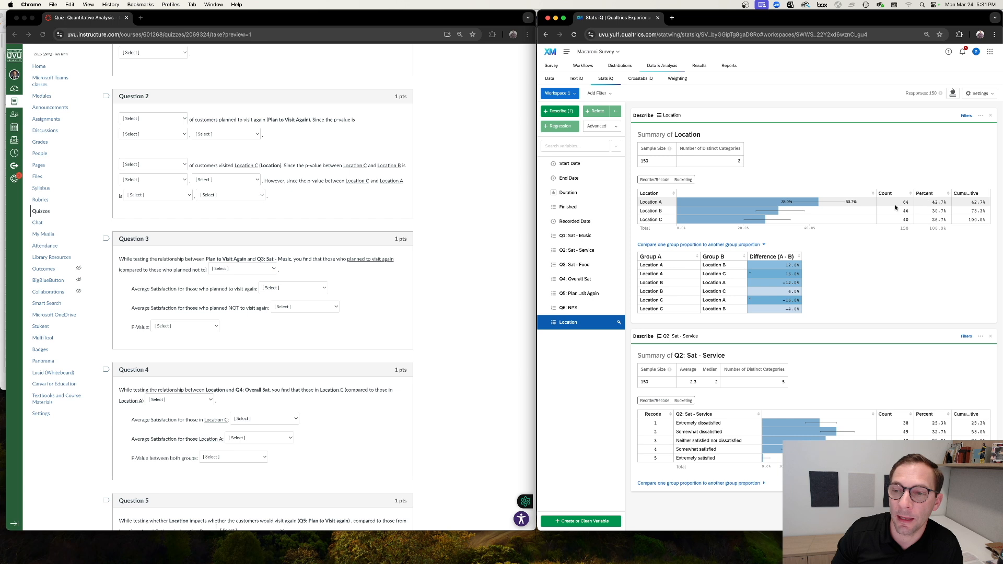
mouse_move(751, 268)
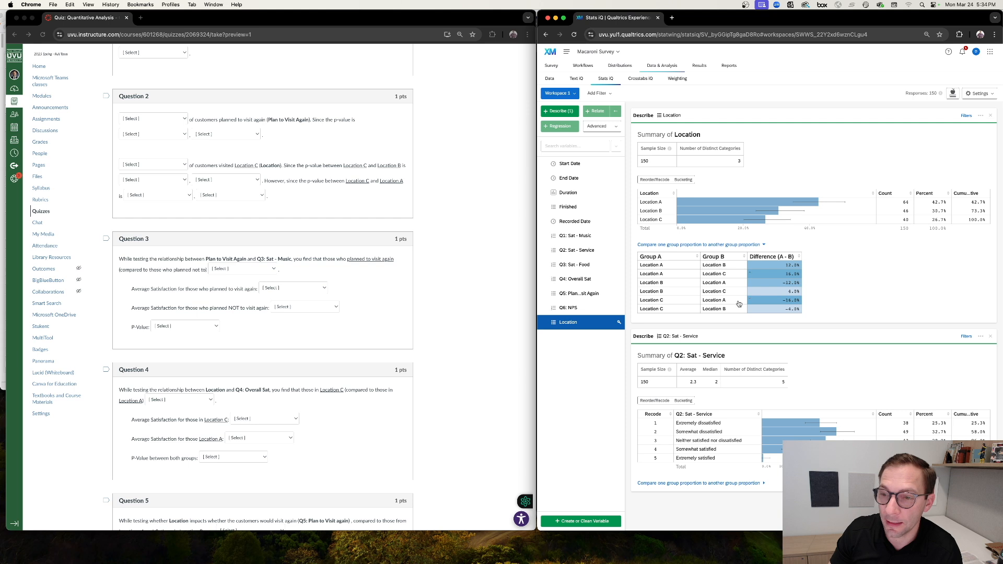
mouse_move(751, 294)
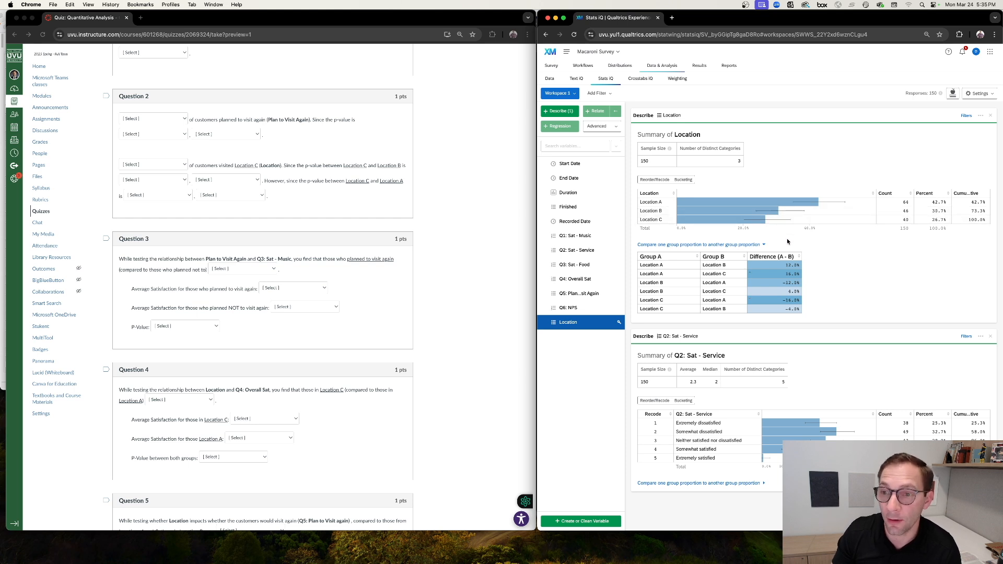
mouse_move(753, 272)
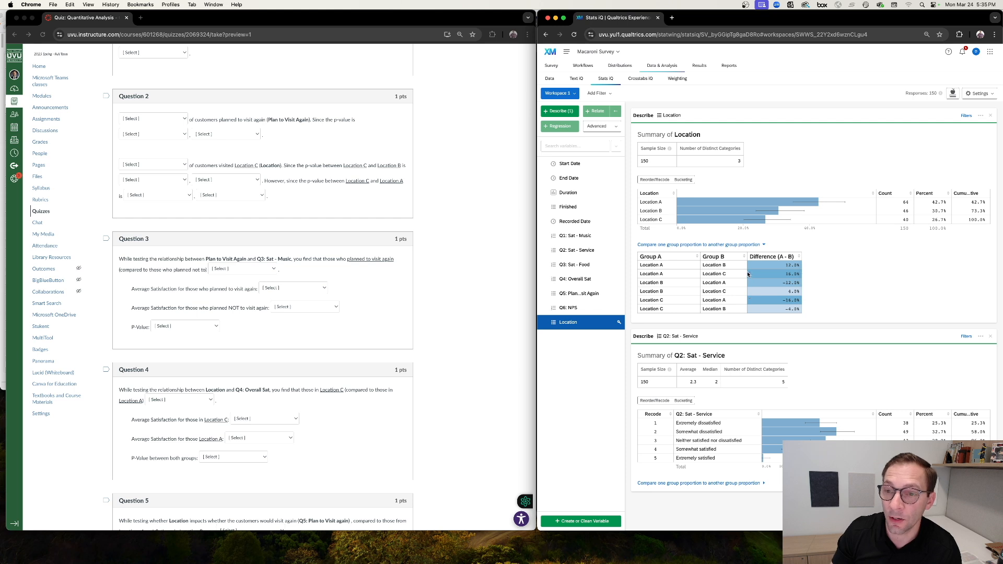
mouse_move(756, 223)
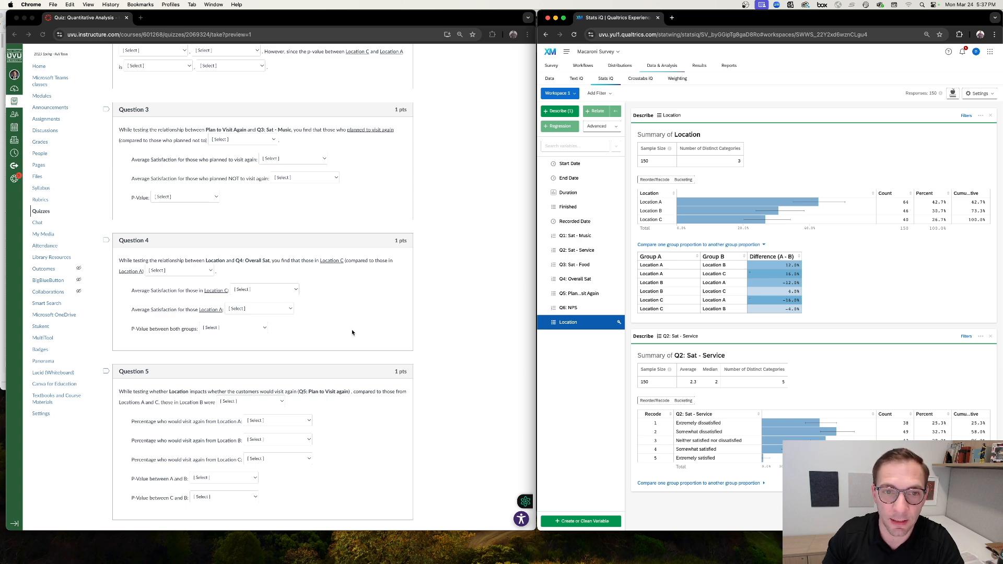
Run a Relate analysis between Q2: Sat - Service, set as the key variable, and Q5: Plan to Visit Again.
scroll(343, 346, down, 5)
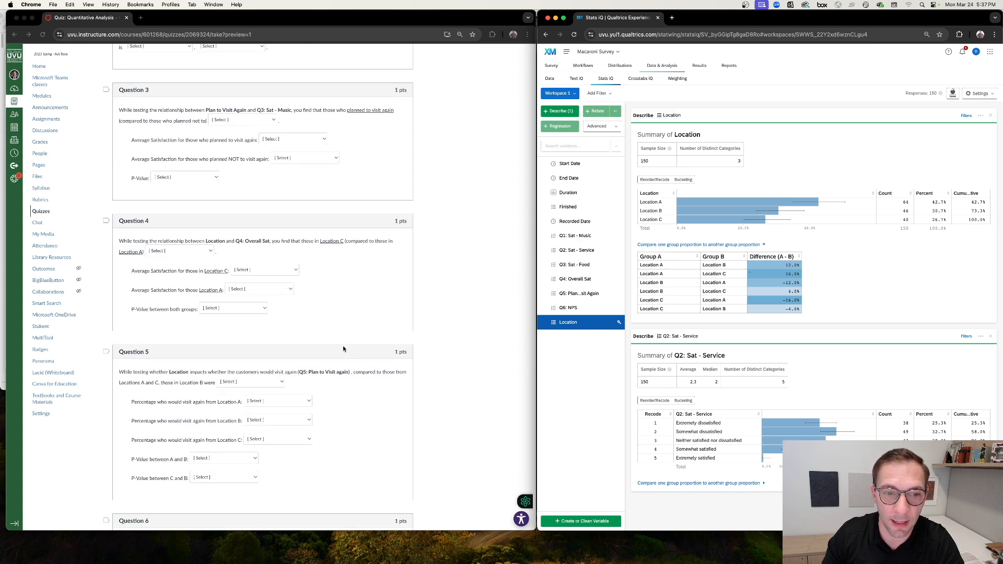
scroll(342, 346, down, 1)
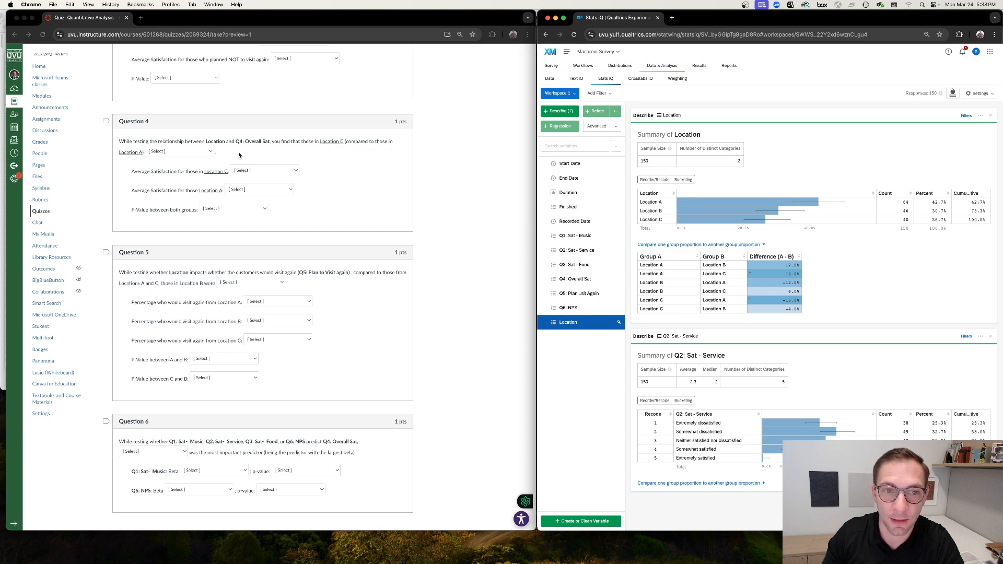
scroll(282, 205, down, 2)
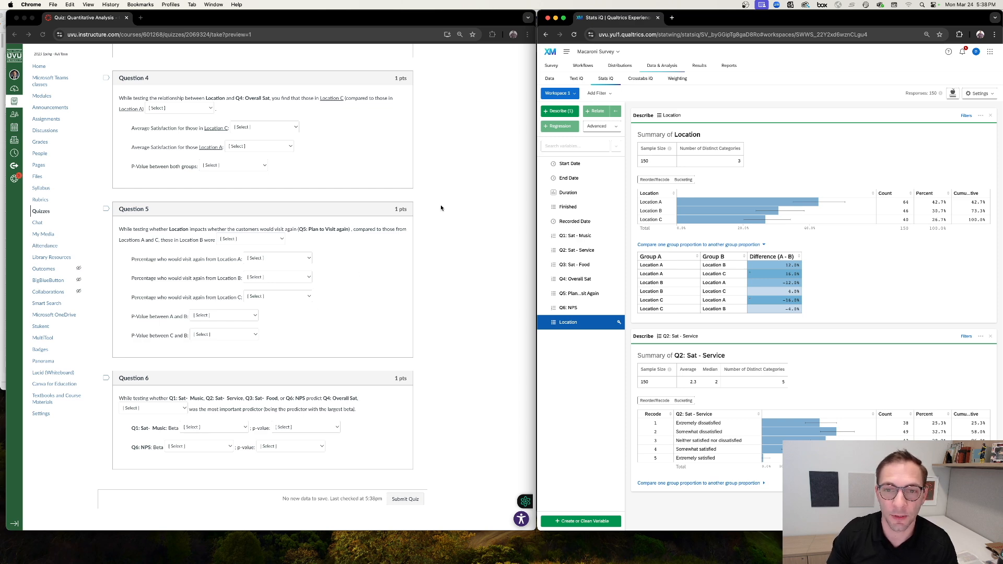
scroll(440, 208, up, 5)
scroll(440, 208, down, 3)
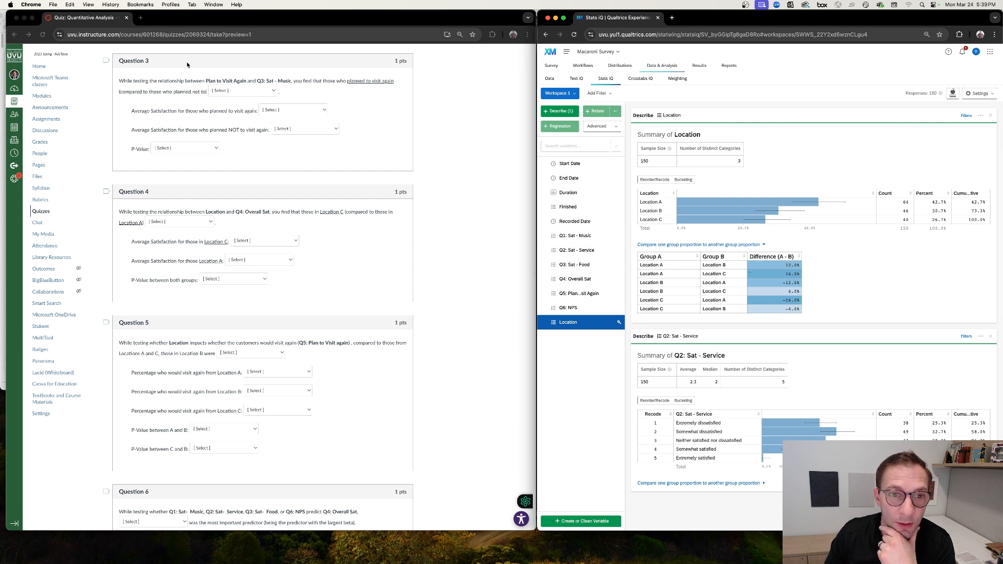
click(606, 293)
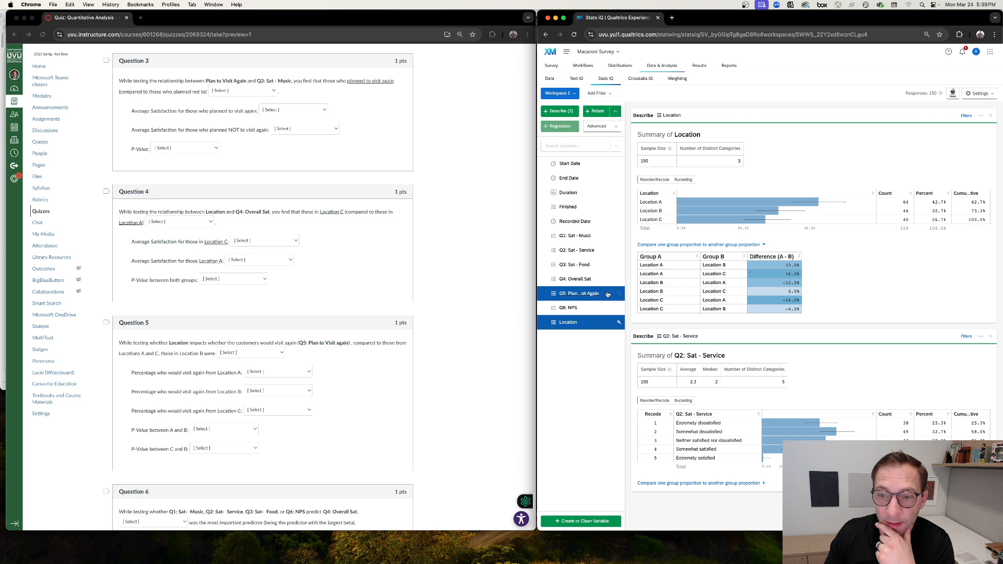
click(592, 326)
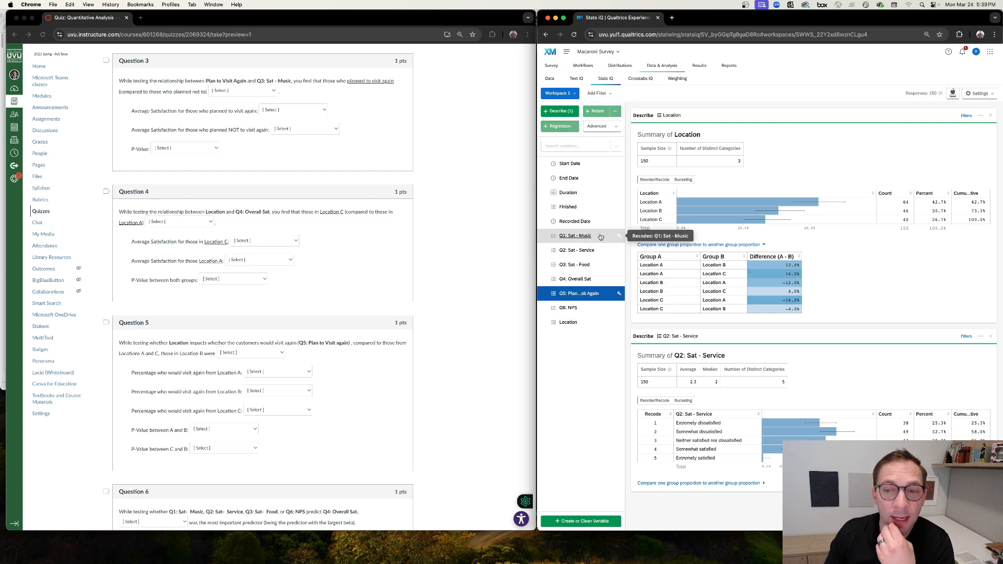
click(601, 252)
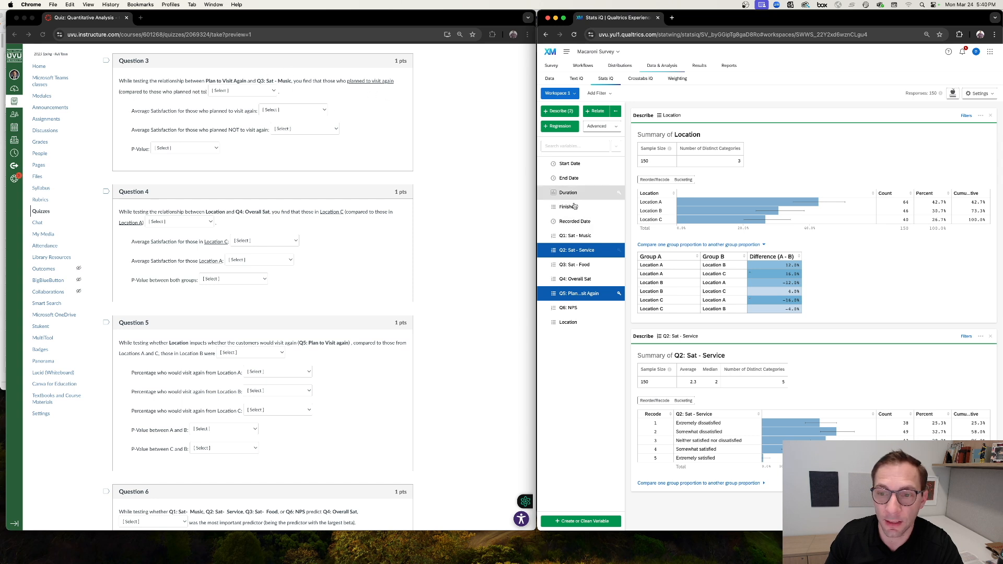
click(619, 251)
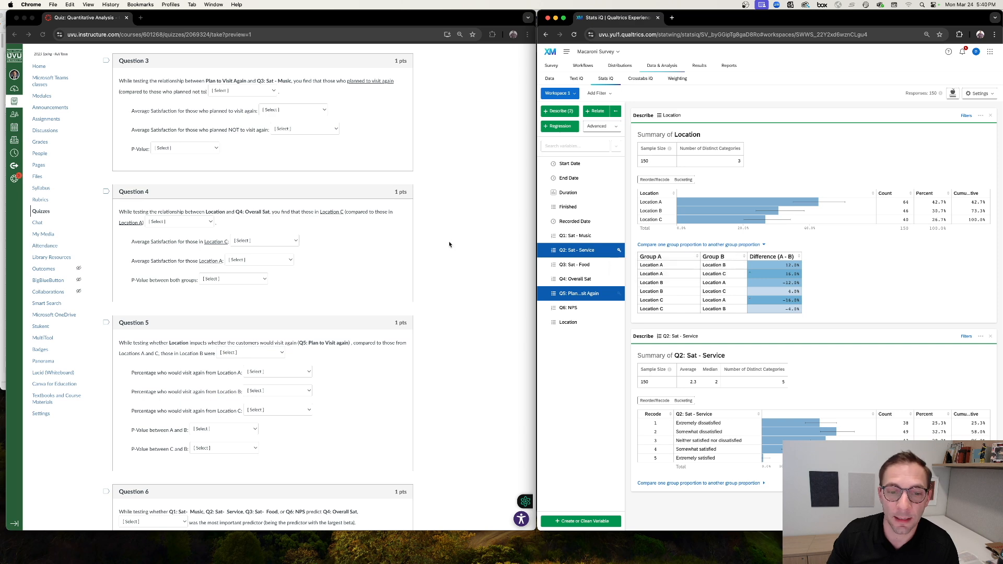
scroll(434, 277, down, 5)
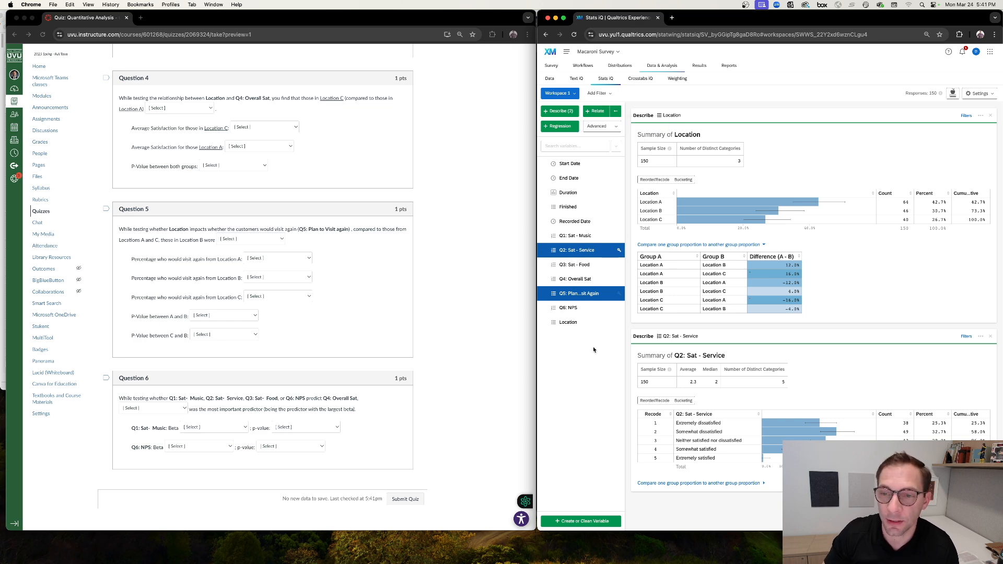
click(596, 112)
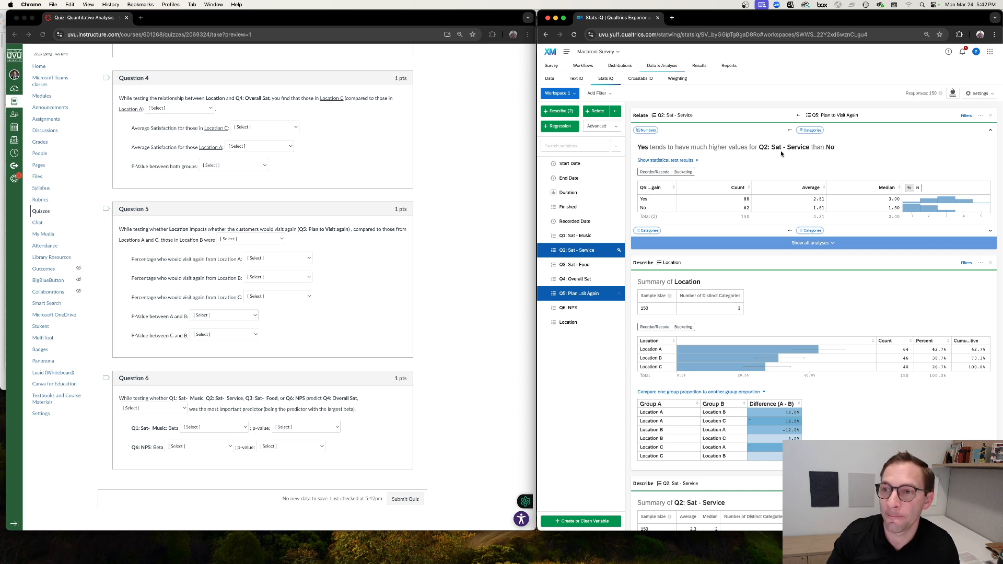
Show the statistical test results for Sat - Service by Plan to Visit Again and examine the T-Test p-value and group averages.
click(695, 162)
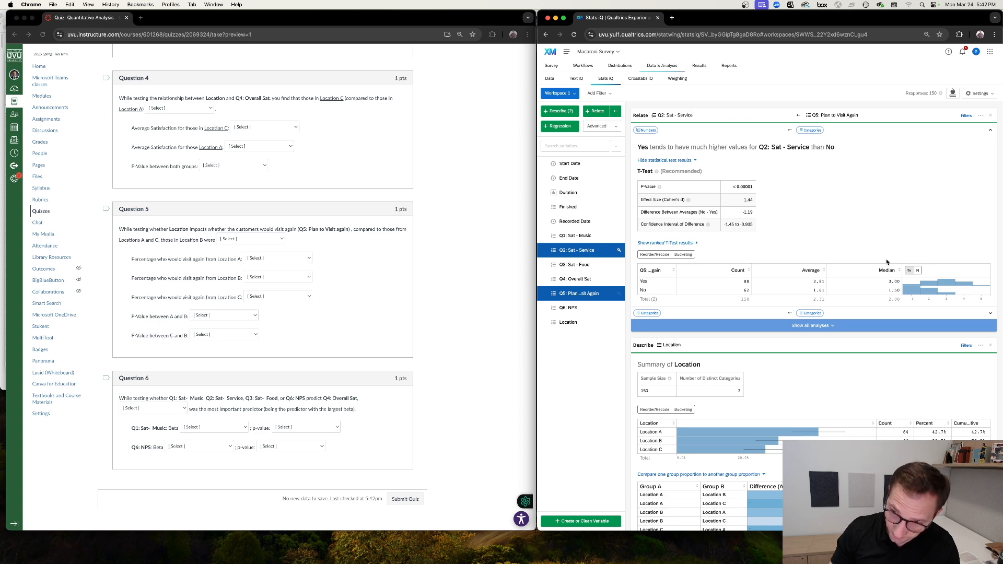
scroll(886, 262, down, 3)
scroll(843, 146, up, 1)
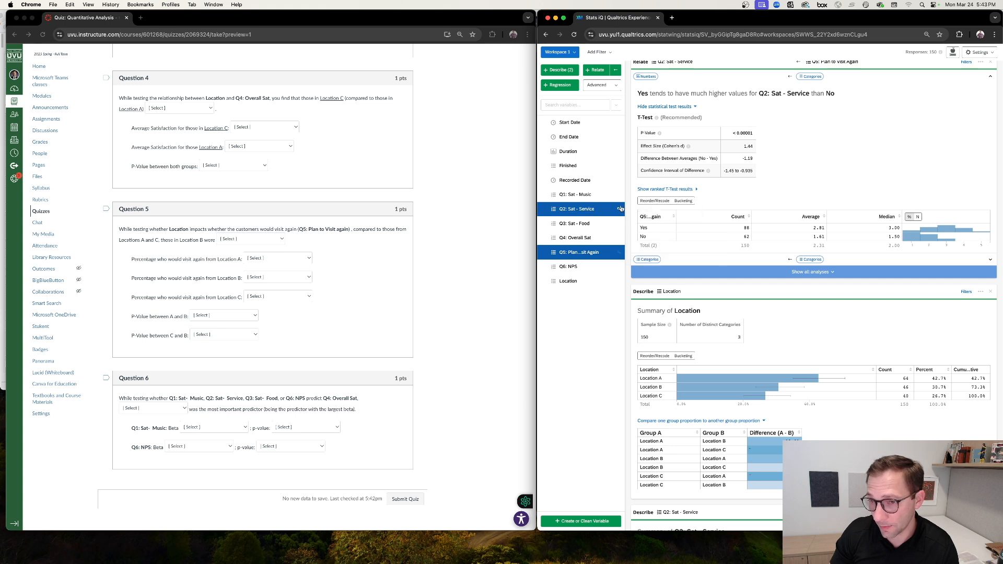
mouse_move(814, 232)
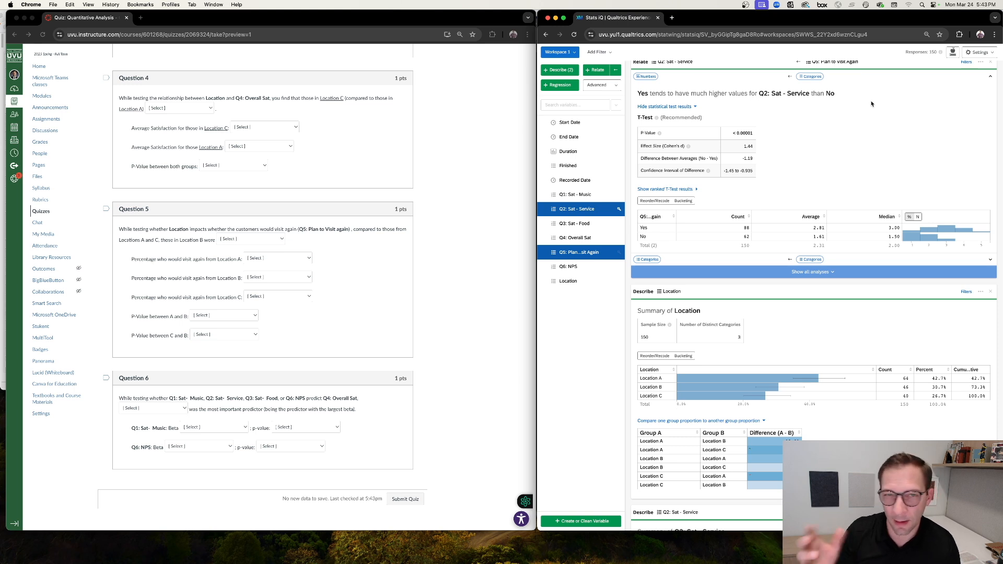
mouse_move(815, 230)
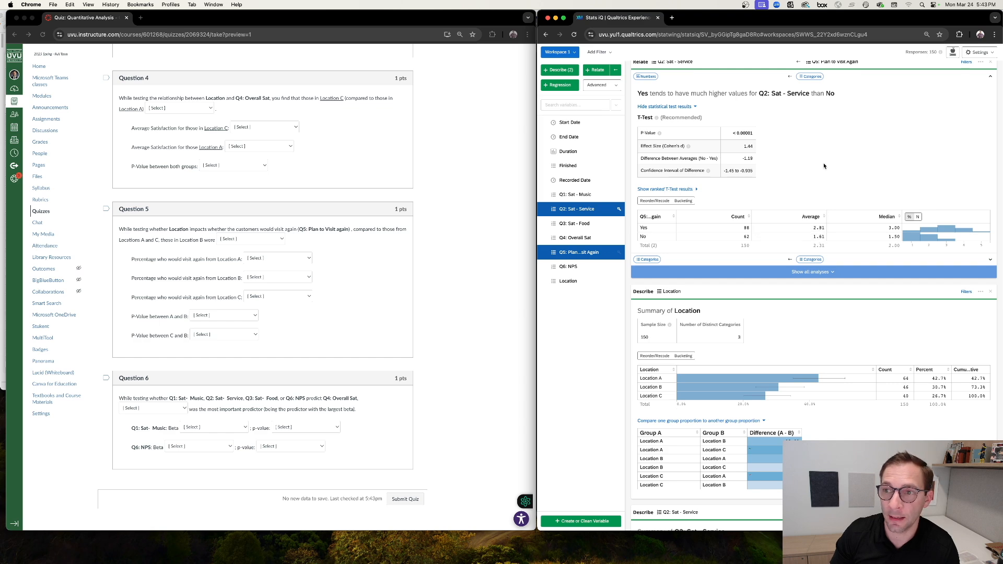
Relate Q2: Sat - Service to Location instead of Plan to Visit Again and show the statistical test results.
scroll(361, 185, up, 5)
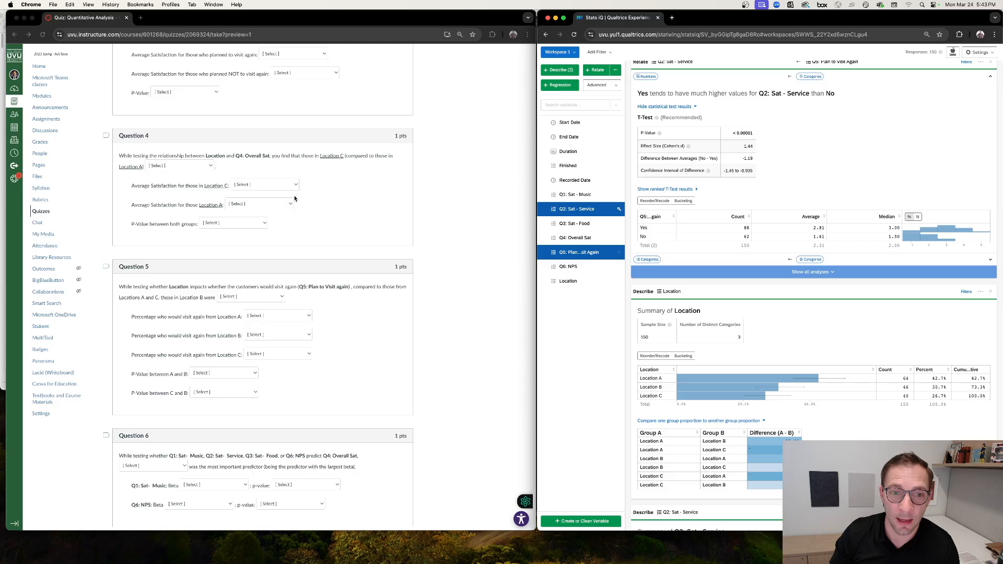
scroll(295, 198, down, 2)
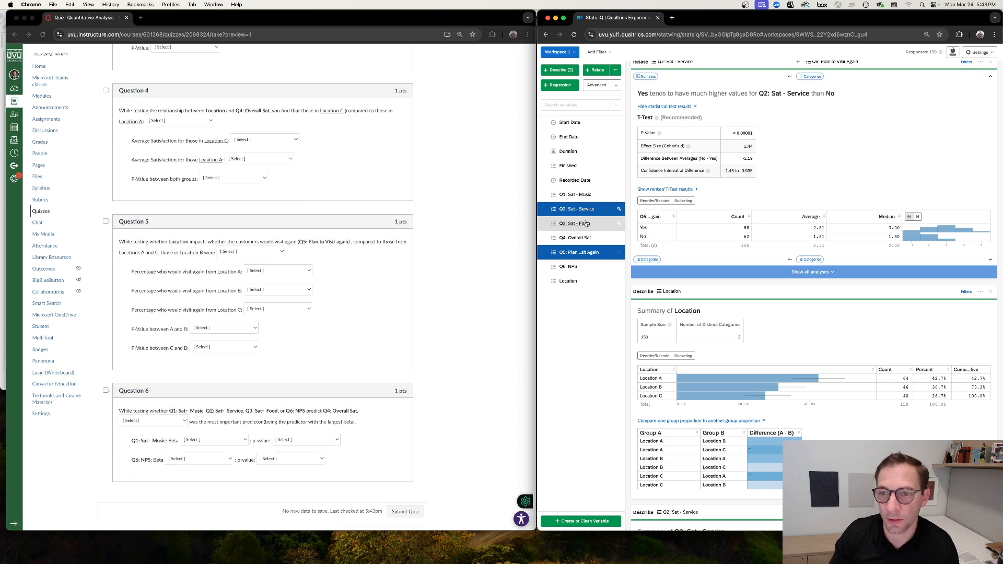
click(544, 254)
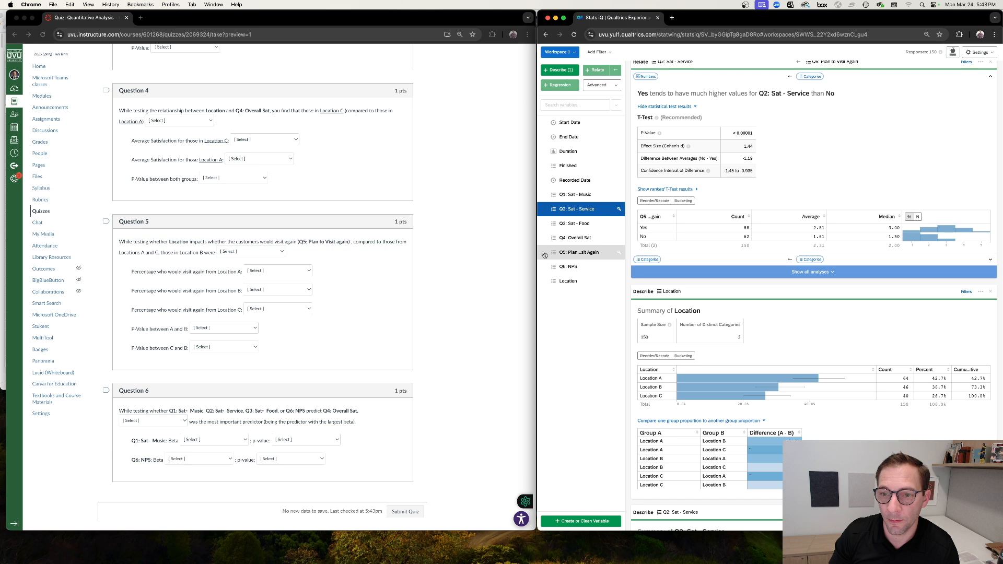
click(544, 283)
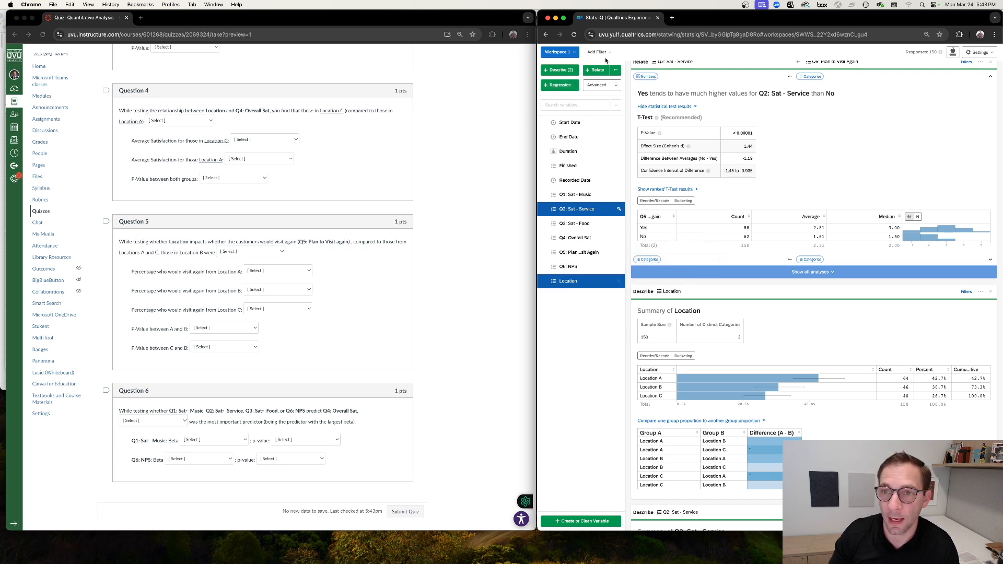
click(595, 70)
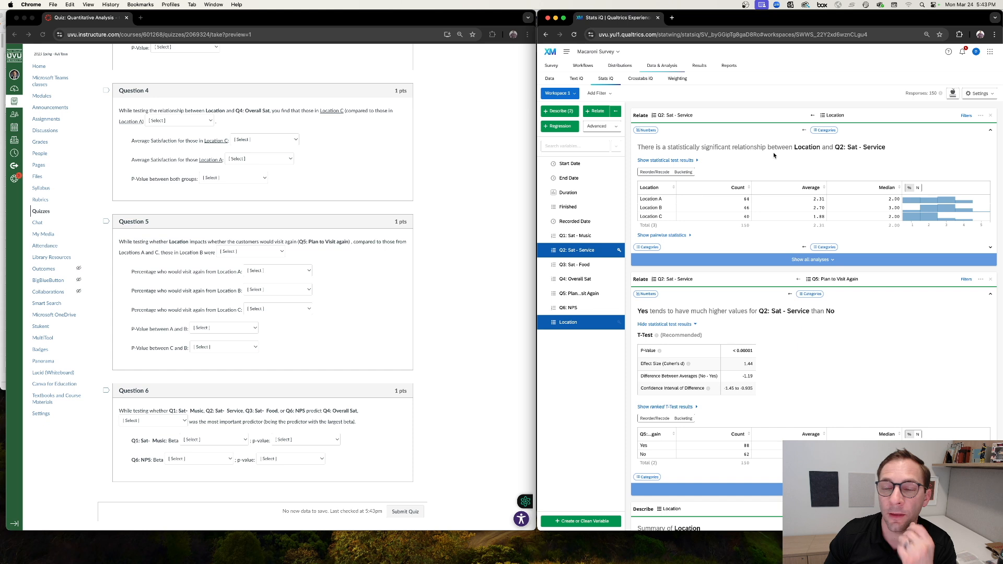
click(696, 163)
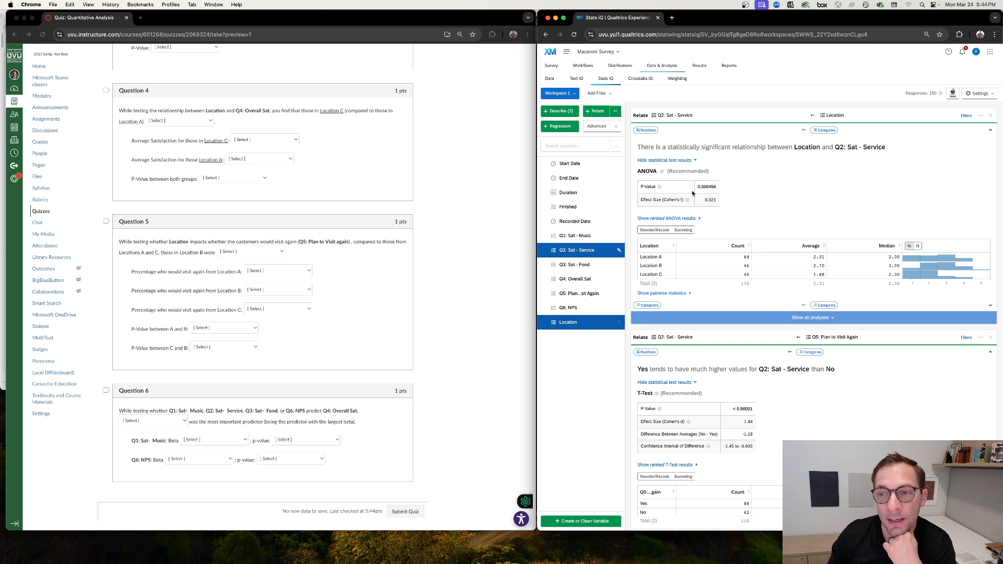
Show the pairwise statistics for Sat - Service by Location and examine the p-values and averages of the location pairs.
mouse_move(825, 275)
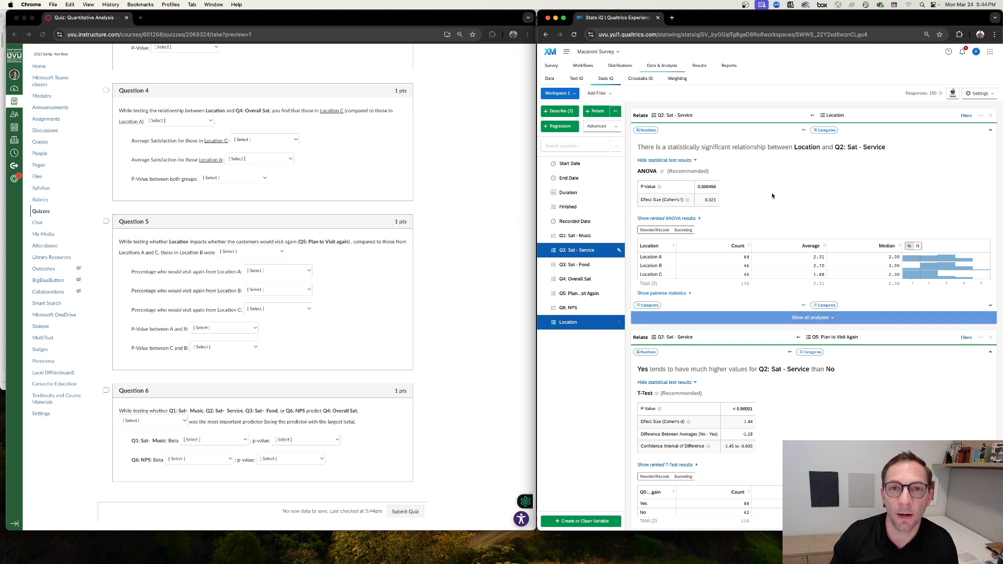
click(688, 295)
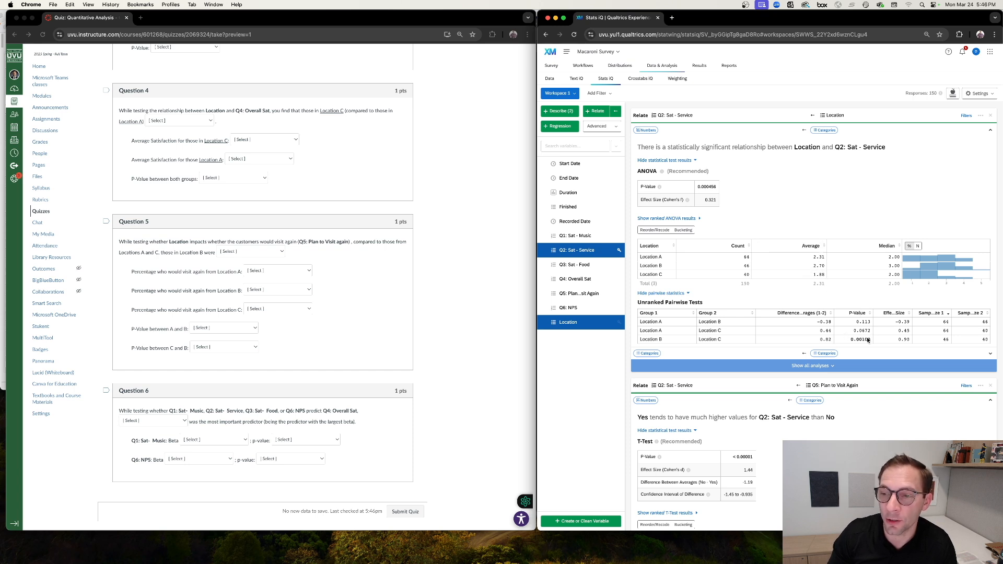
mouse_move(782, 272)
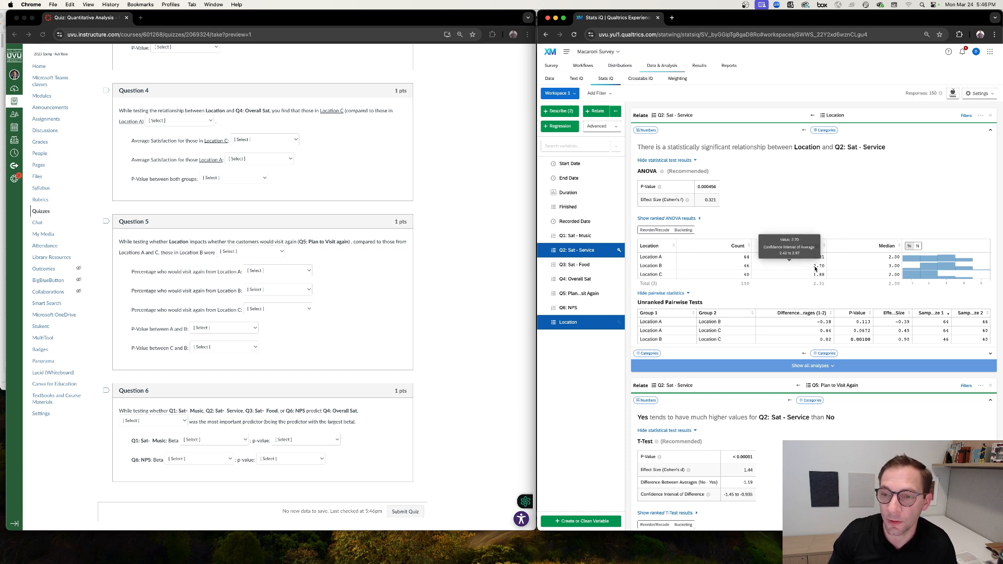
mouse_move(819, 257)
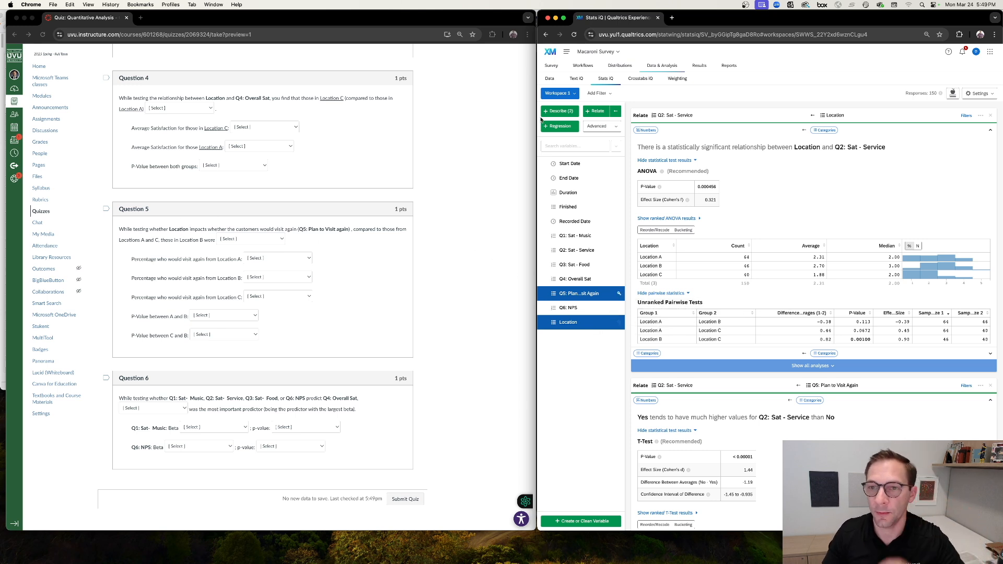
Relate Q5: Plan to Visit Again to Location, show the statistical test results and examine the yes and no percentages per location.
click(598, 112)
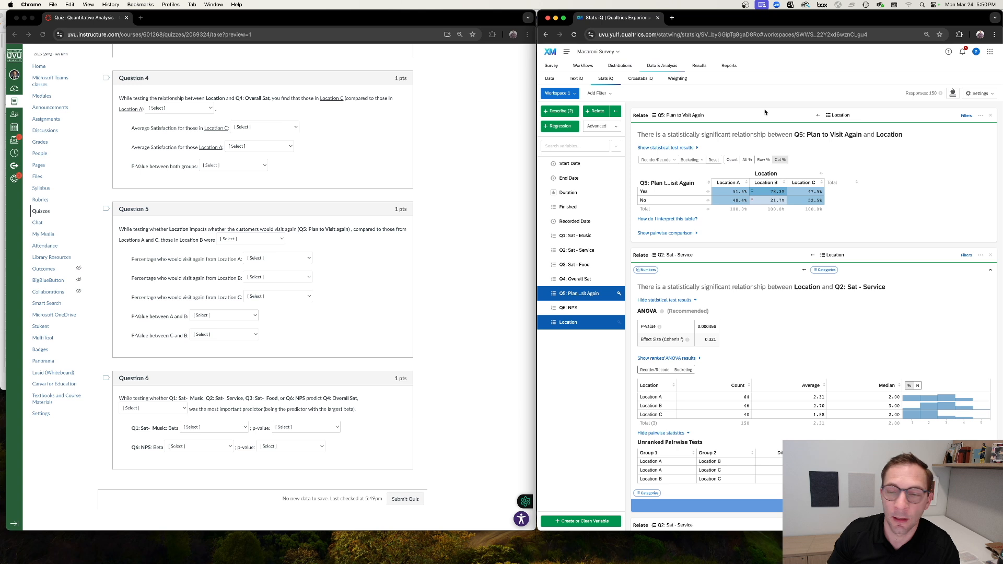
click(683, 148)
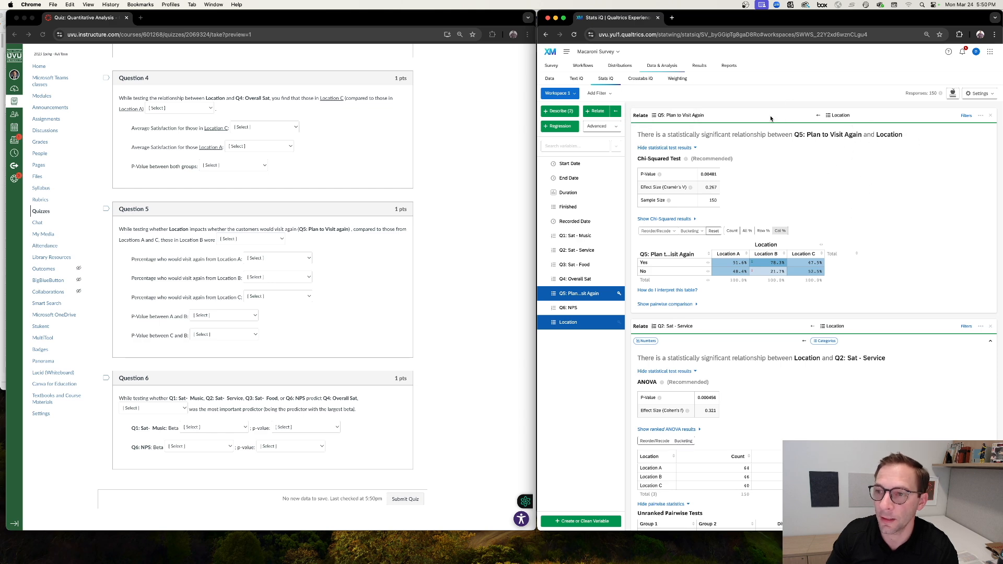
scroll(814, 210, down, 2)
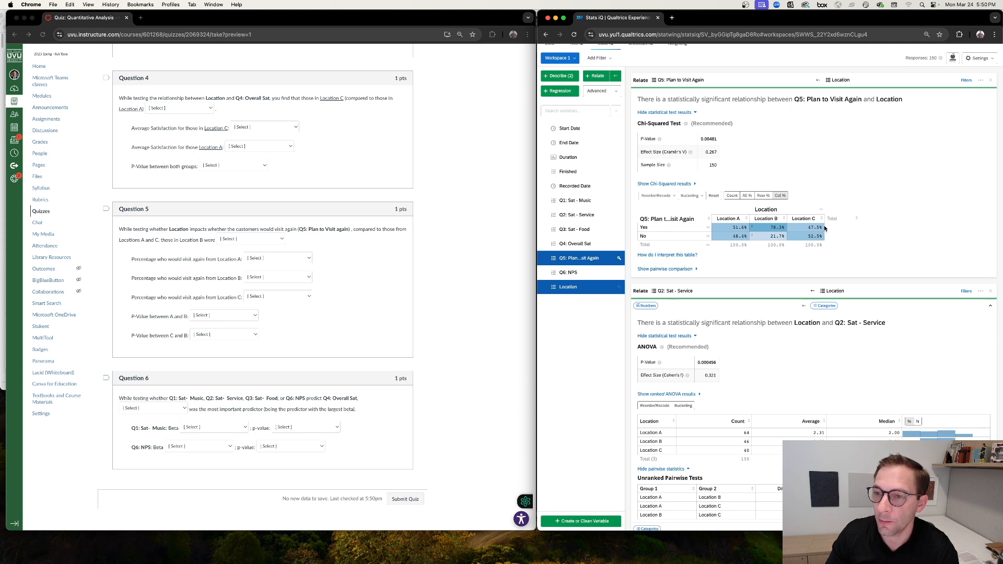
mouse_move(767, 227)
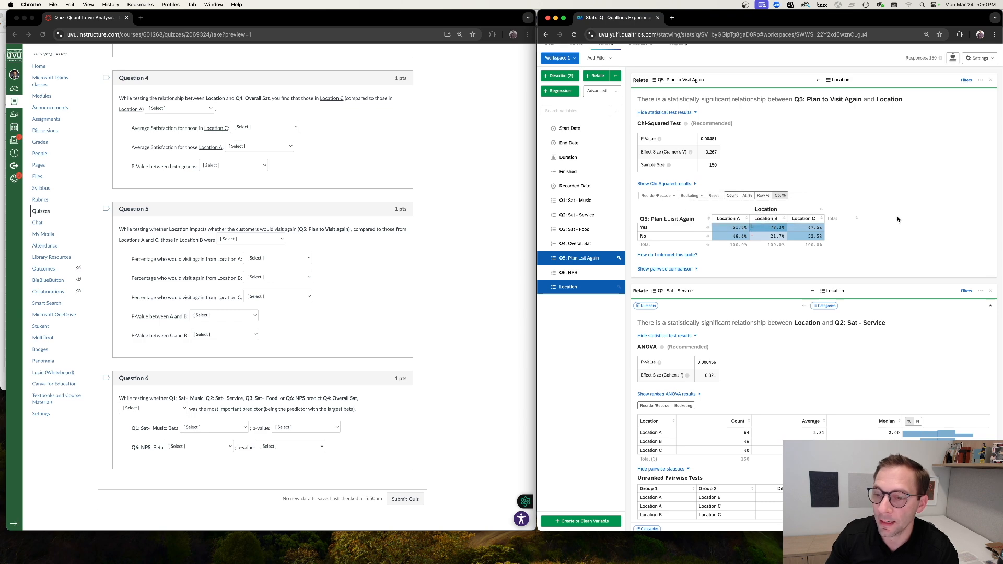
scroll(905, 226, down, 3)
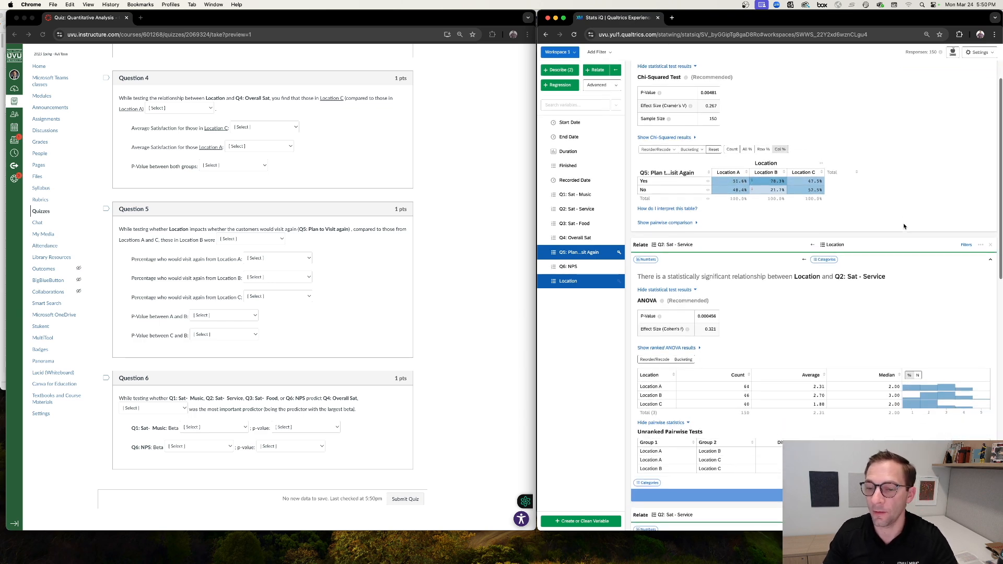
scroll(905, 226, up, 3)
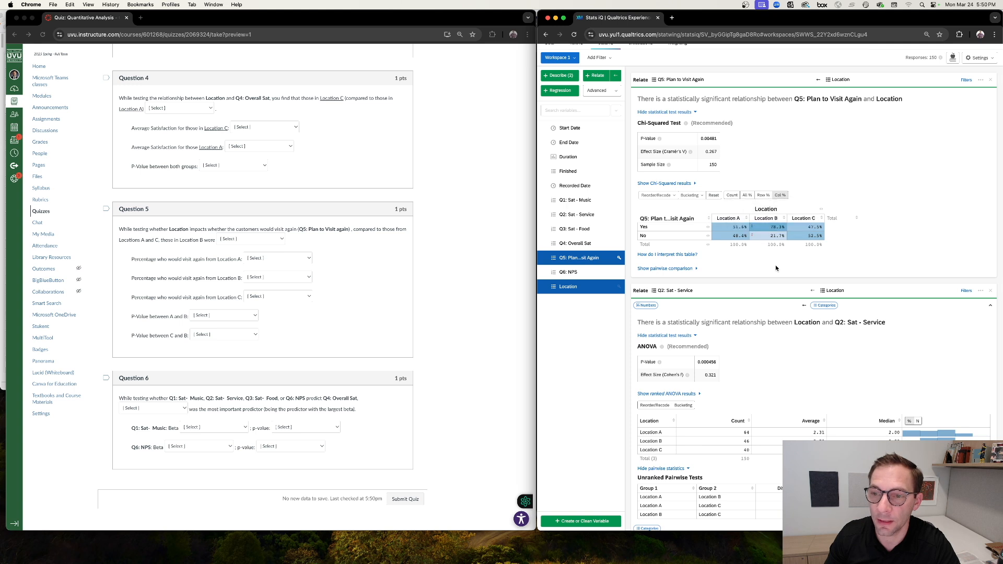
Show the pairwise comparison for Plan to Visit Again by Location and examine the differences between the location pairs.
click(687, 270)
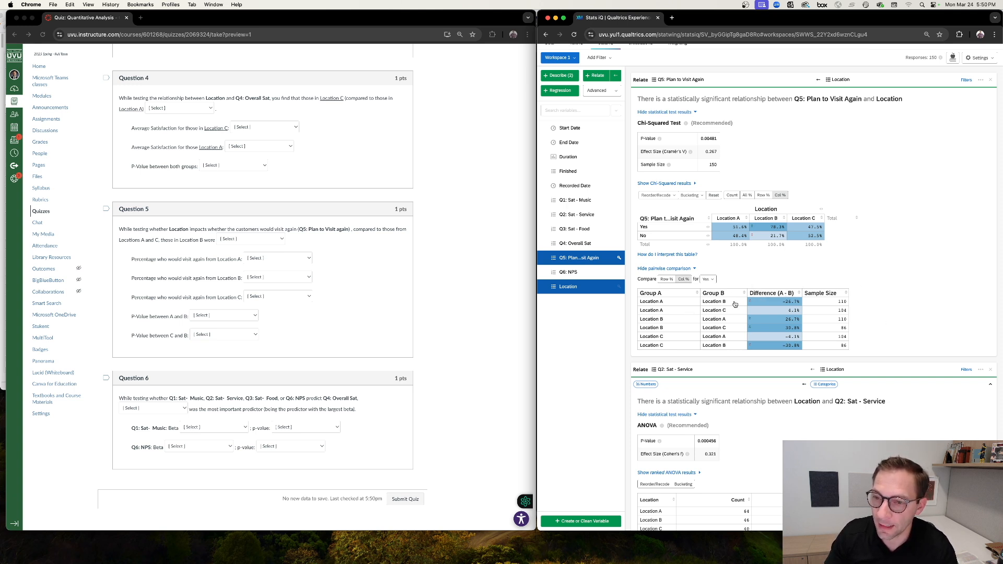
mouse_move(753, 303)
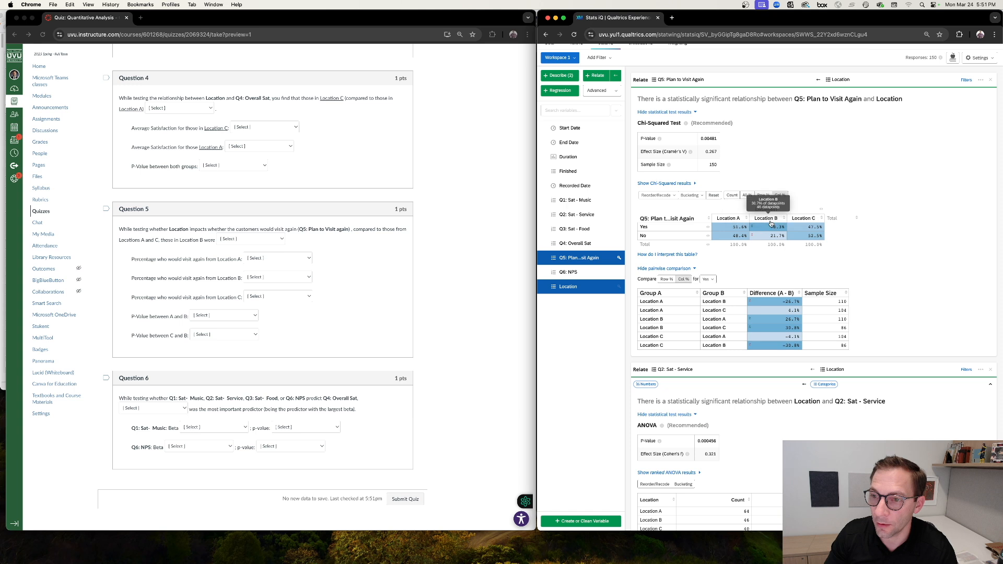
mouse_move(779, 228)
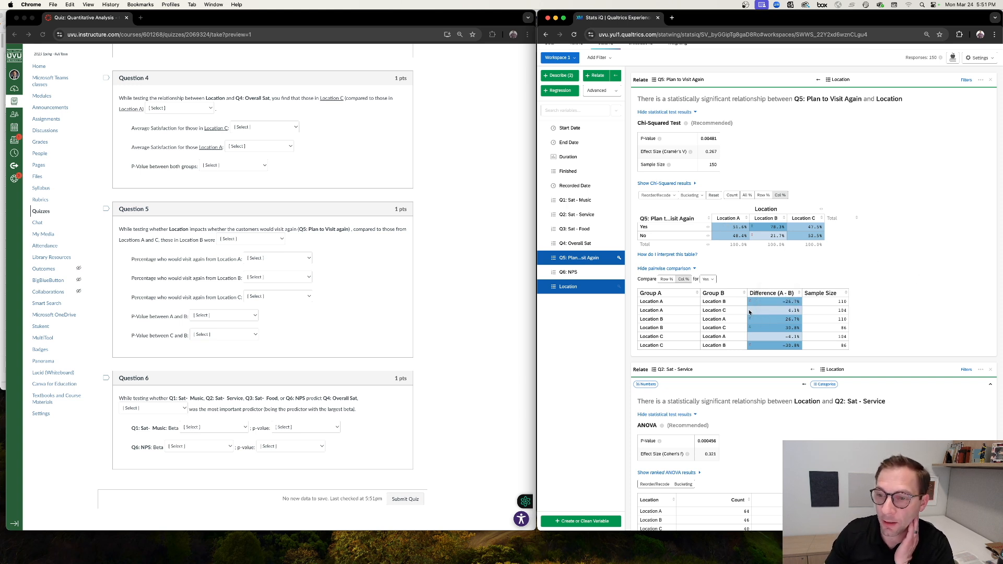
mouse_move(753, 332)
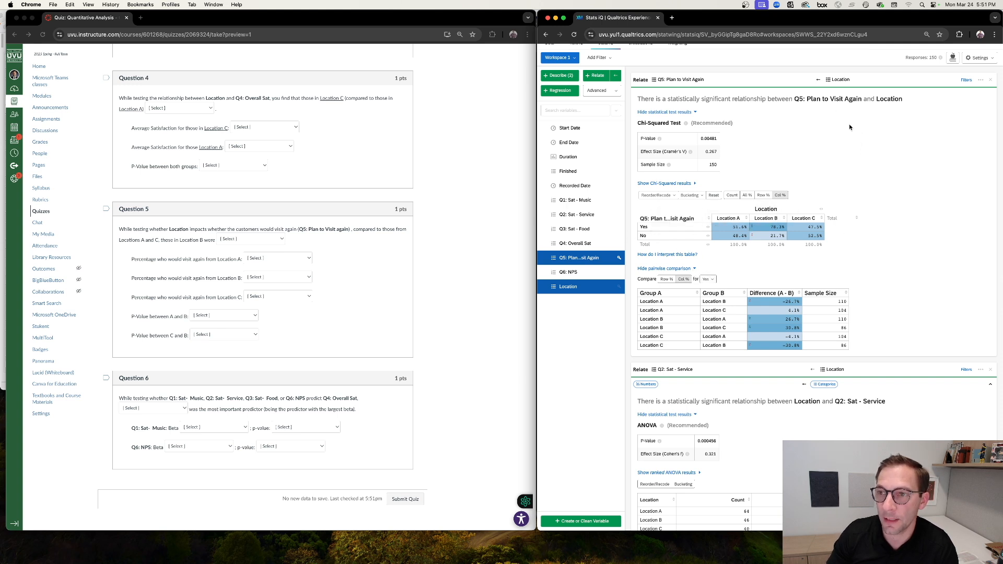
Swap the variables so Location is related to Plan to Visit Again, and view the pairwise comparison for Locations A, B and C.
click(818, 80)
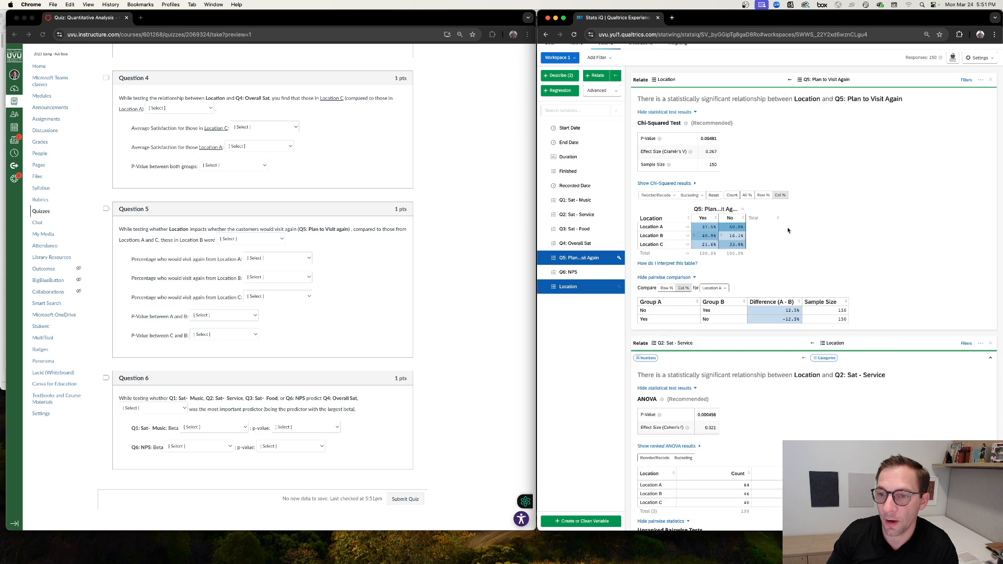
scroll(842, 251, down, 1)
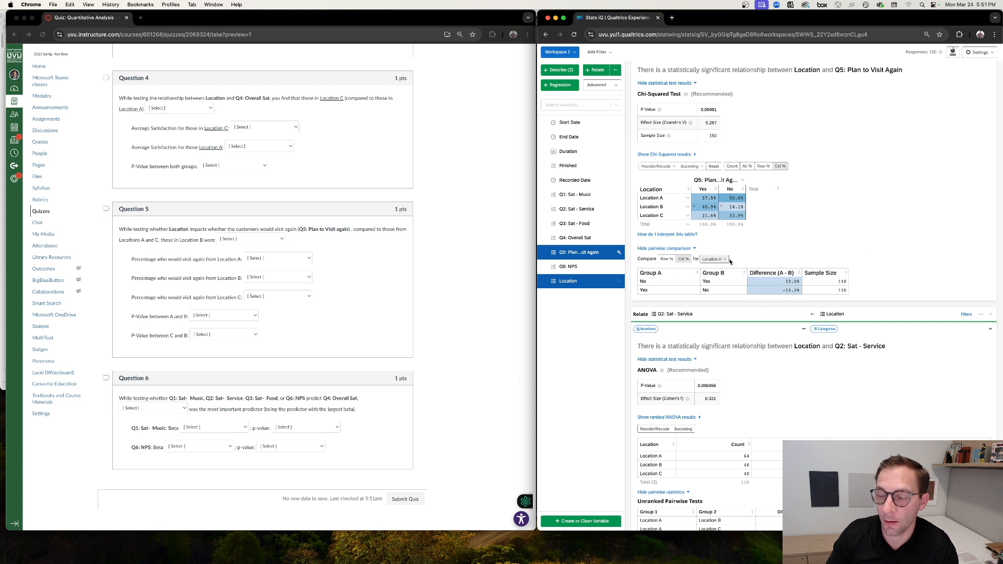
mouse_move(788, 281)
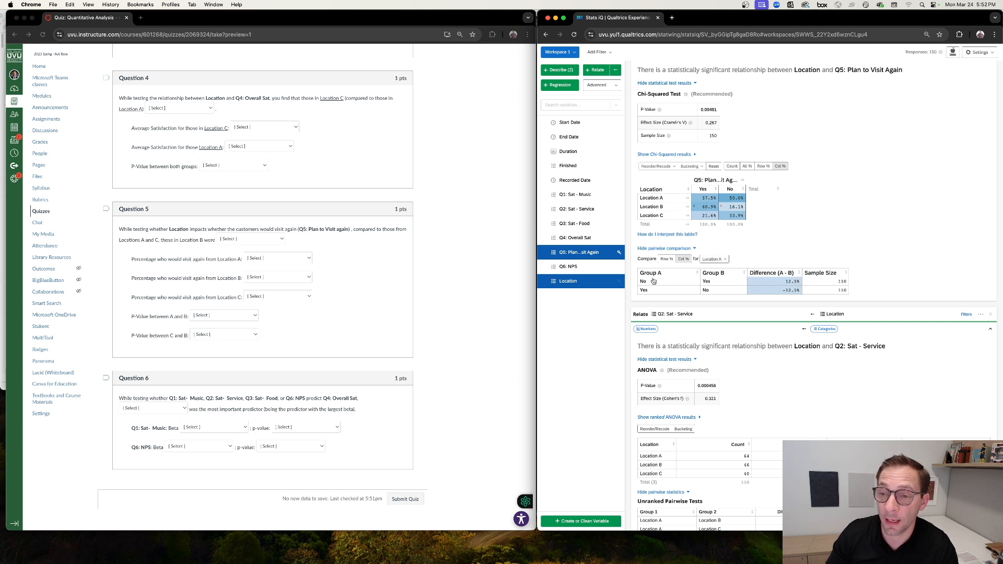
click(725, 261)
click(714, 280)
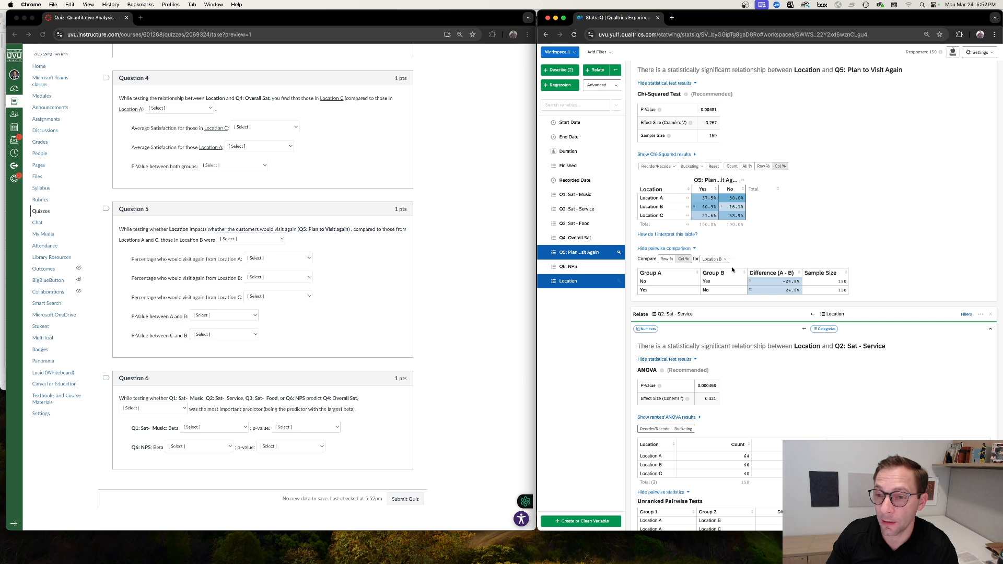
click(723, 260)
click(715, 289)
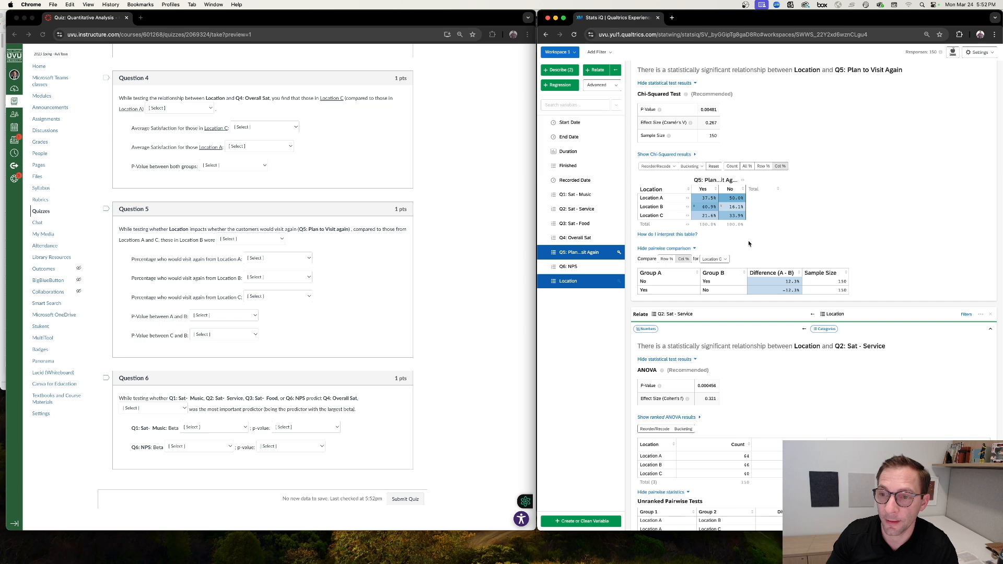
scroll(835, 166, up, 2)
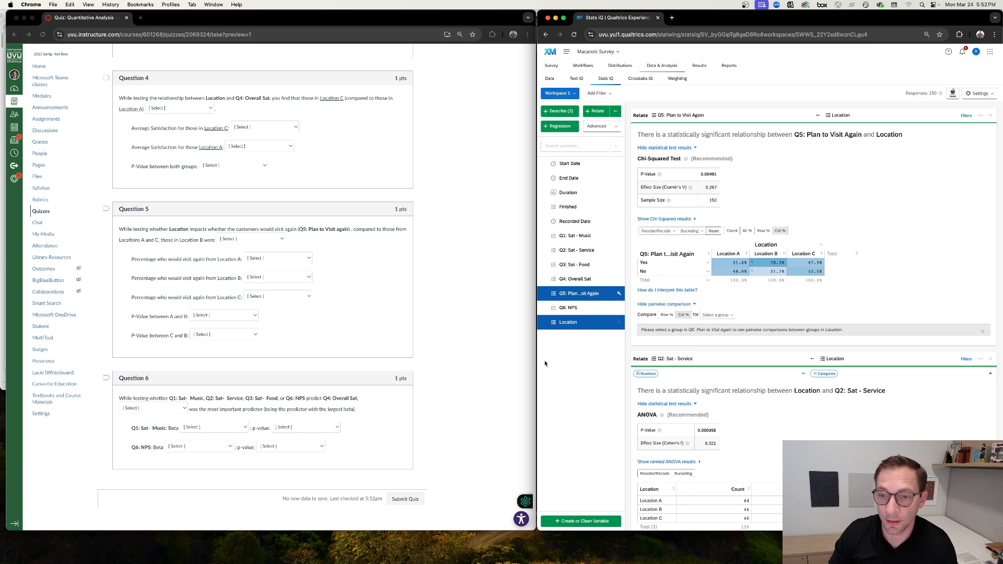
Clear the current variable selection and run a Relate analysis with Q1: Sat - Music as the key variable and Q2: Sat - Service.
click(596, 323)
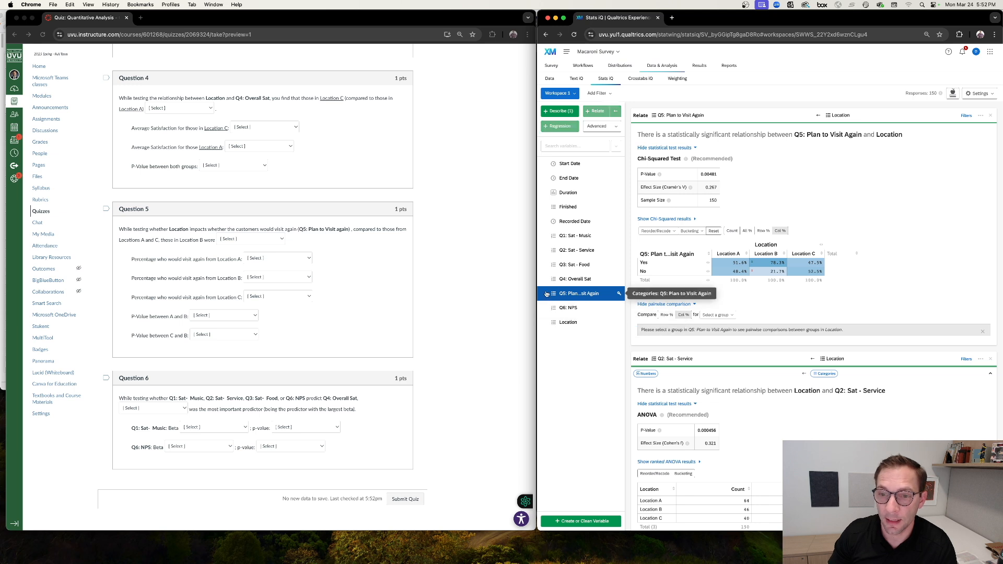
click(547, 294)
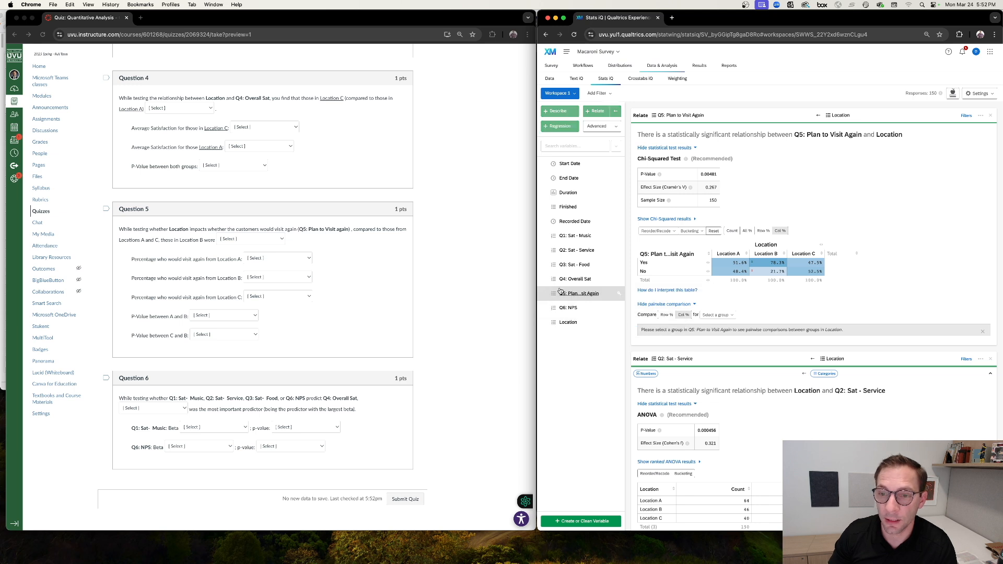
click(546, 237)
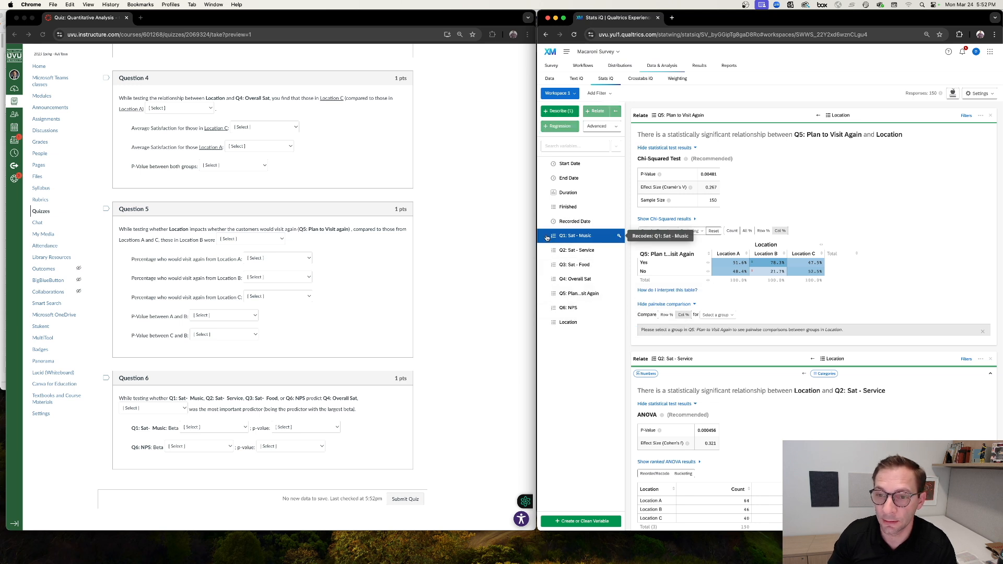
click(540, 308)
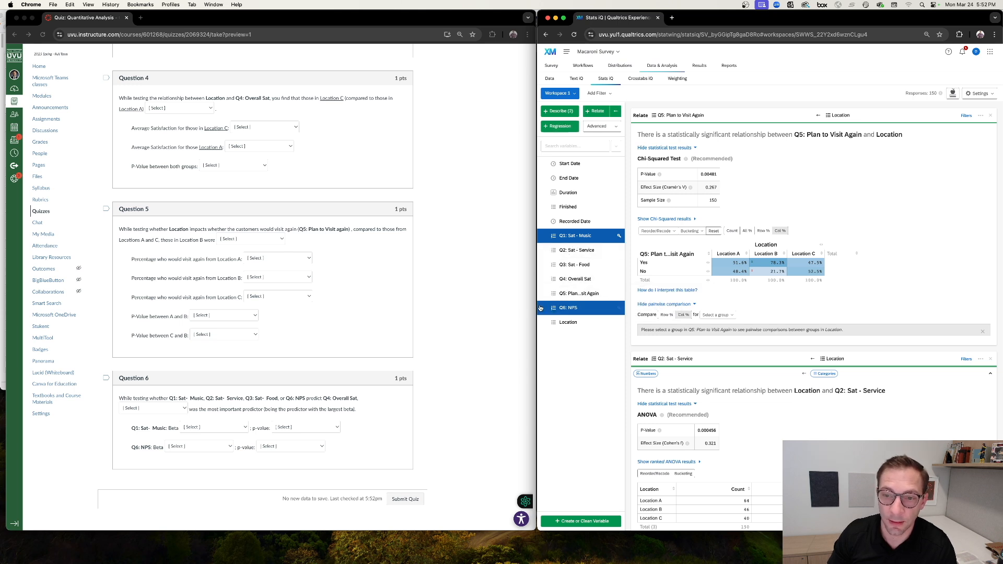
click(609, 251)
click(544, 308)
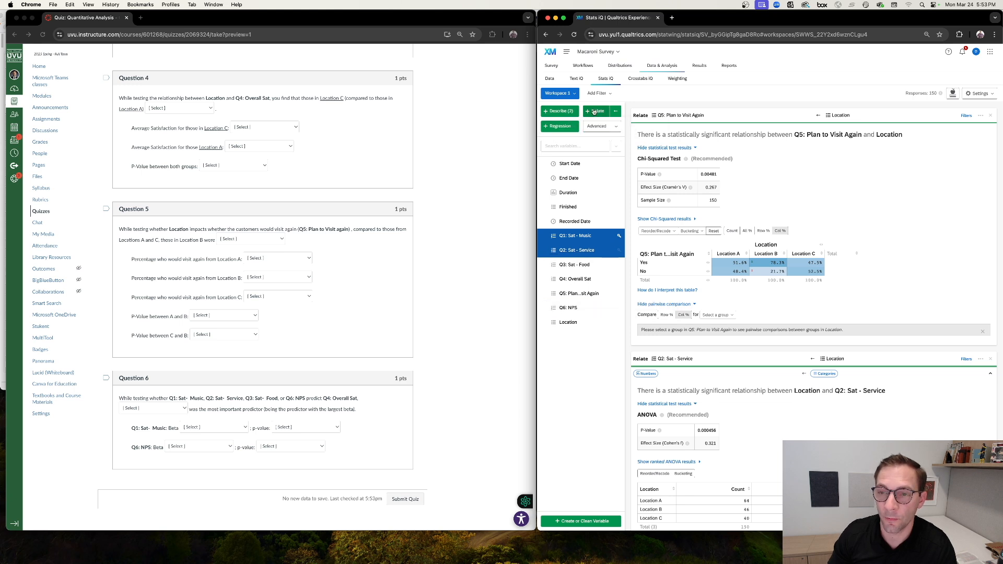
click(596, 111)
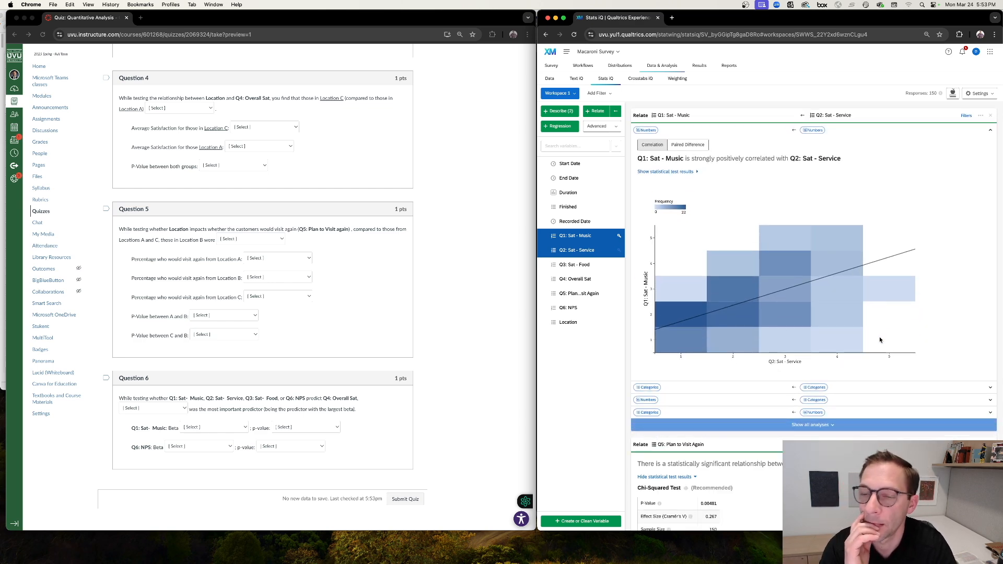
Show the statistical test results for Sat - Music by Sat - Service and examine the correlation, linear regression and heat map trend line.
scroll(830, 254, down, 2)
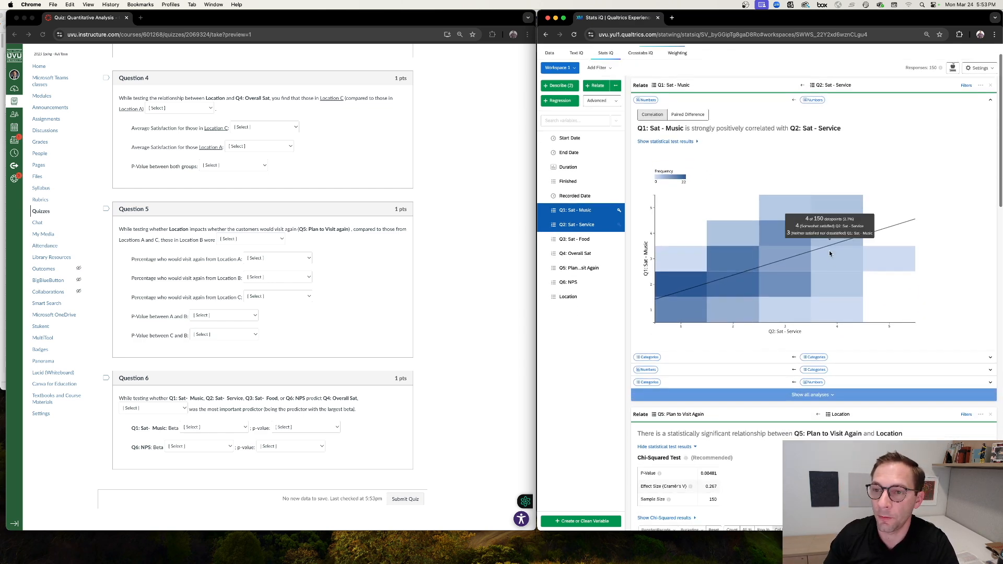
click(680, 136)
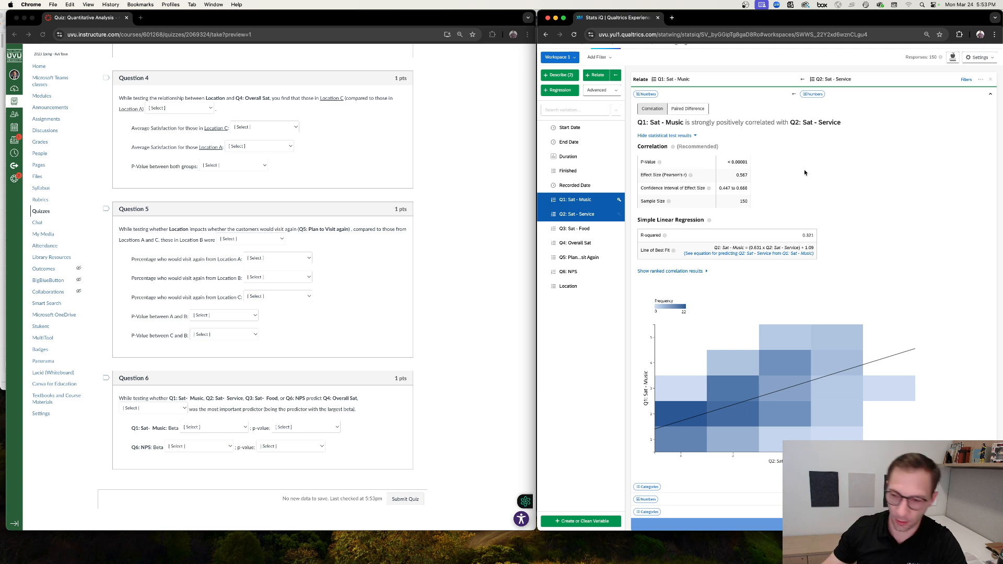
scroll(776, 312, down, 3)
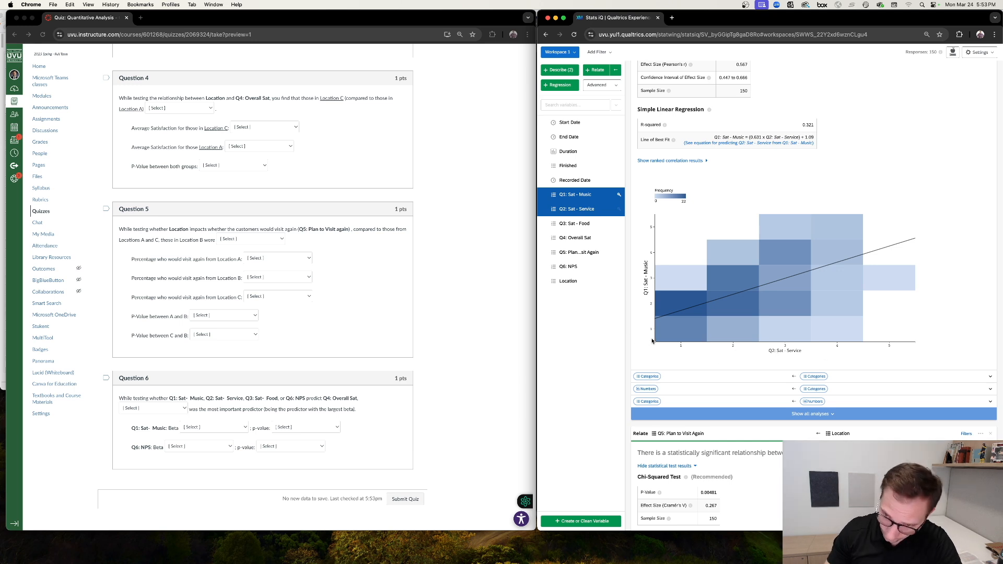
mouse_move(844, 289)
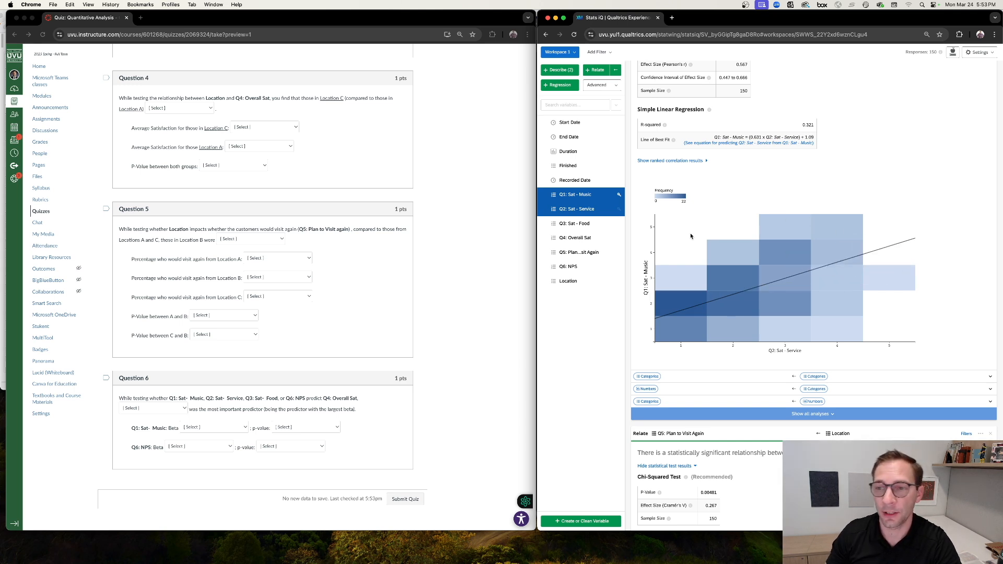
mouse_move(788, 276)
mouse_move(840, 231)
scroll(823, 217, up, 1)
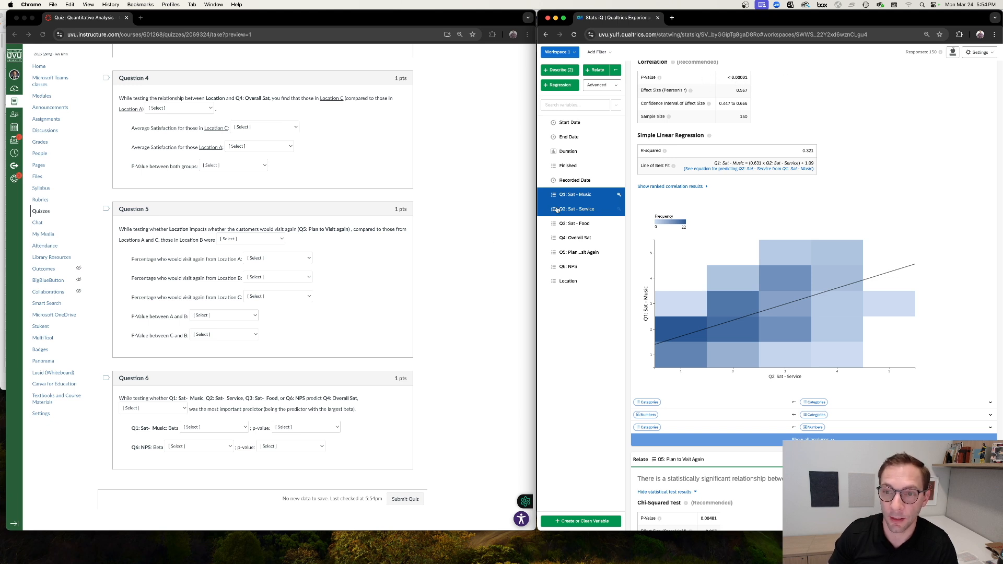
Add Q3: Sat - Food, Q4: Overall Sat and Q6: NPS to the selected variables and set Overall Sat as the key variable.
click(546, 224)
click(544, 239)
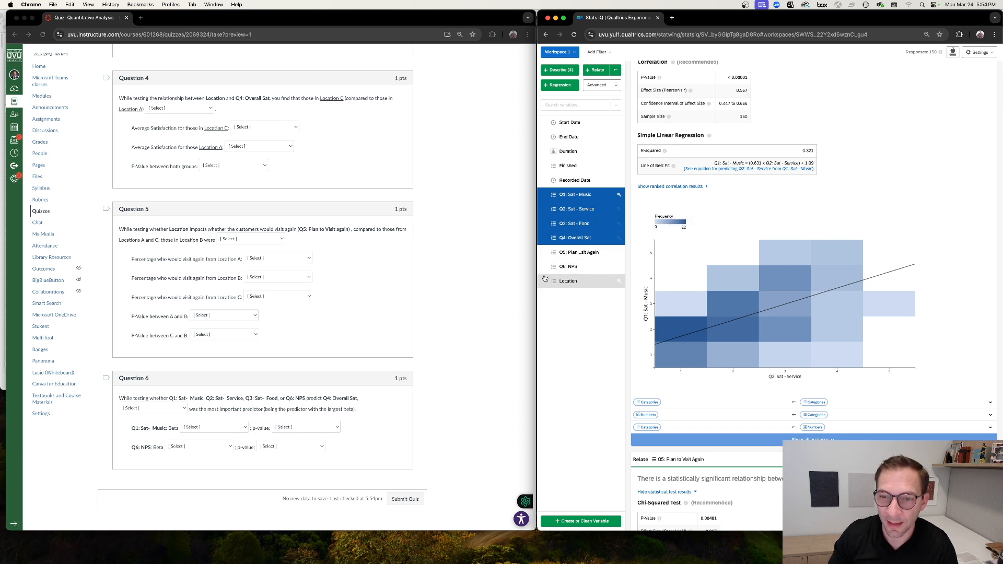
click(543, 268)
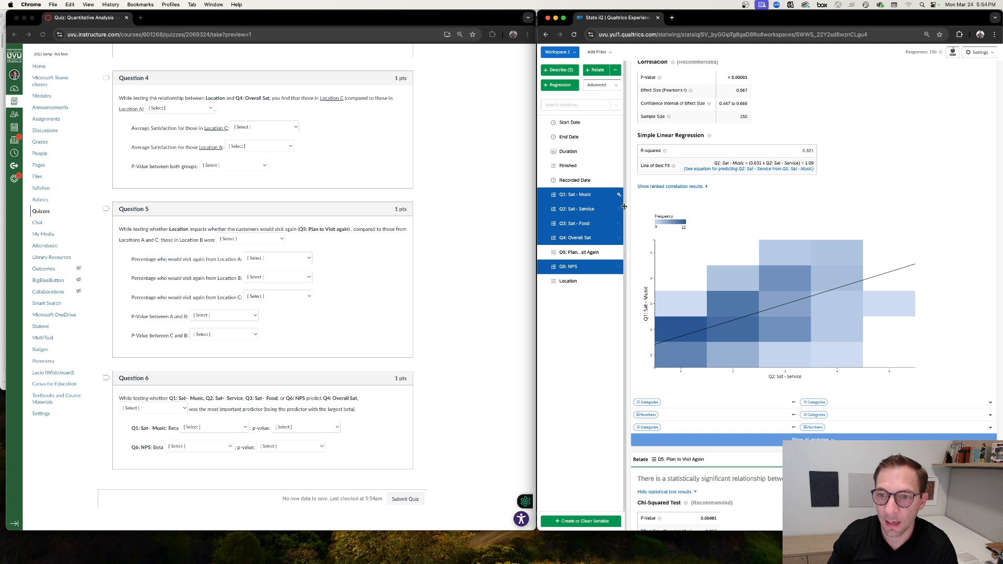
click(618, 239)
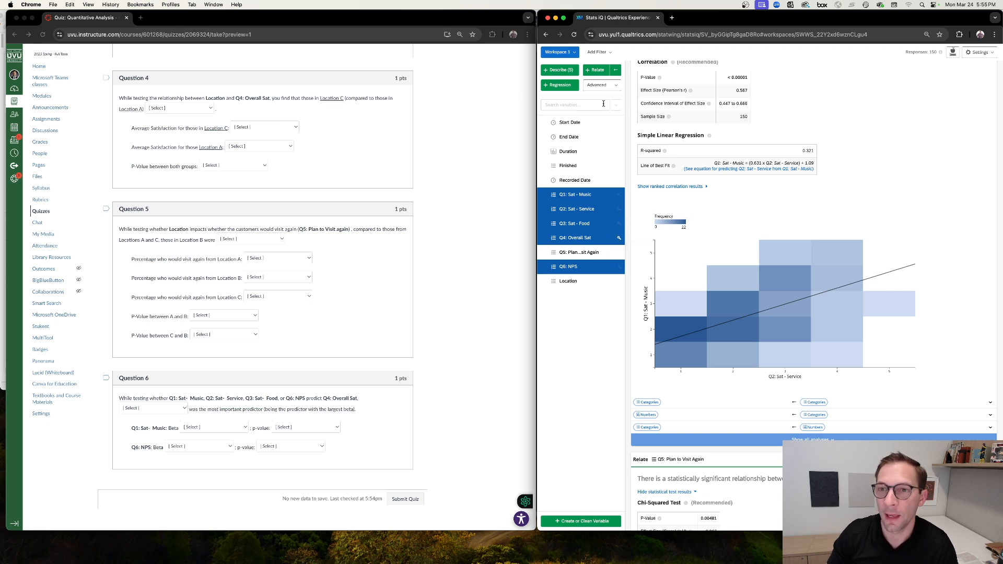